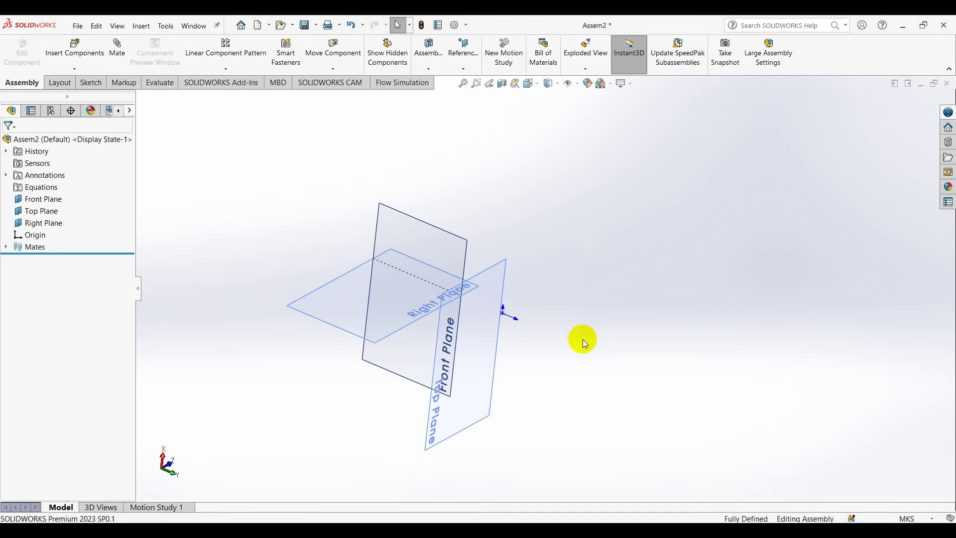
- Insert the straight bevel gear_am part into the assembly
left_click(577, 85)
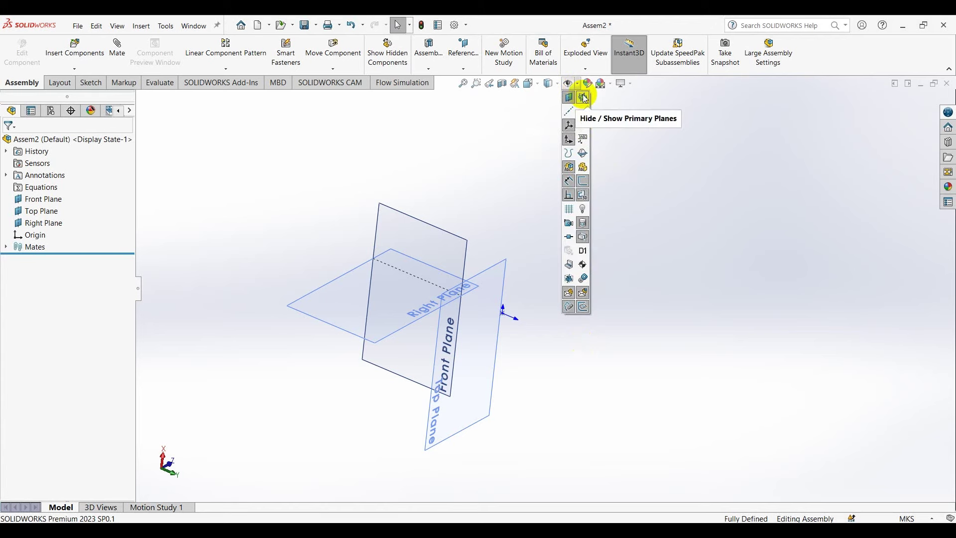
mouse_move(412, 261)
middle_mouse_down()
mouse_move(489, 229)
mouse_move(473, 264)
mouse_move(393, 256)
mouse_move(425, 235)
mouse_move(452, 233)
middle_mouse_up()
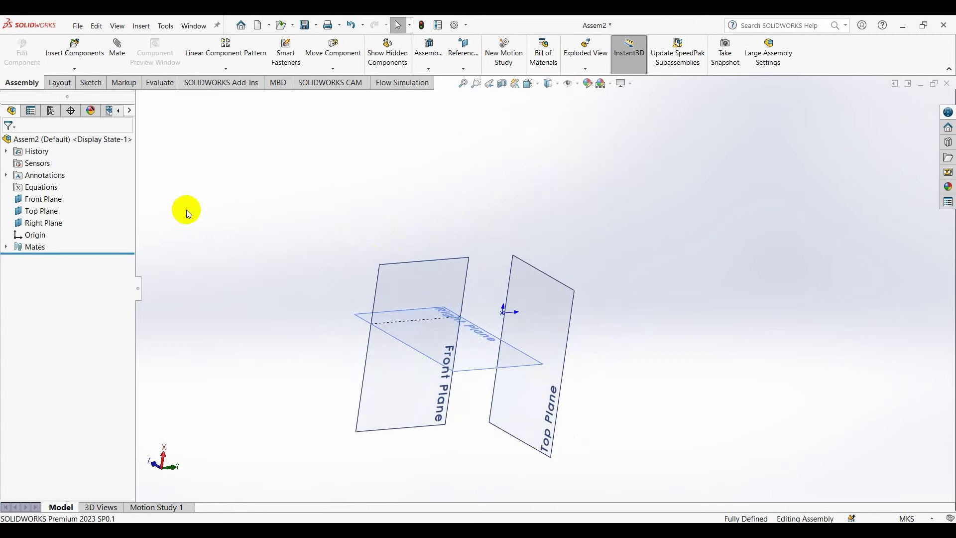
left_click(94, 60)
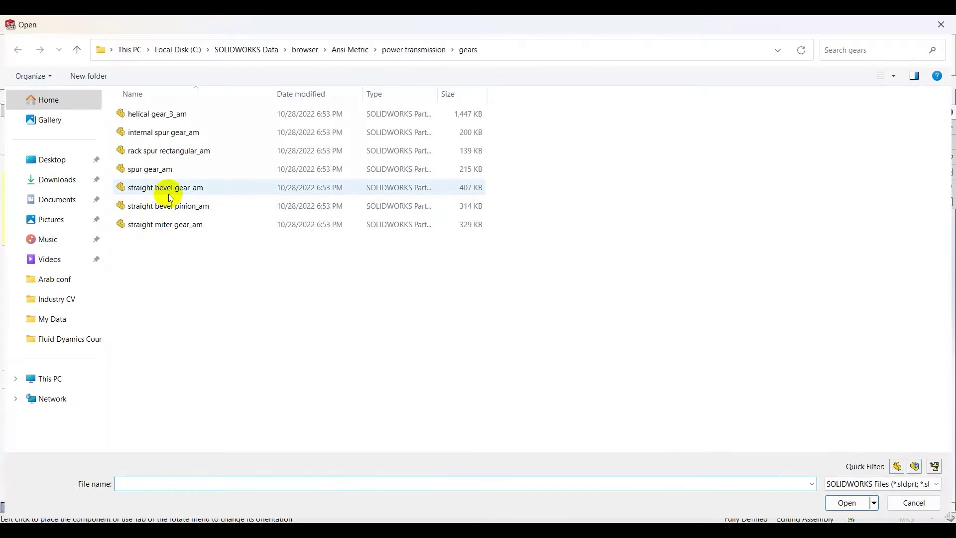
double_click(171, 193)
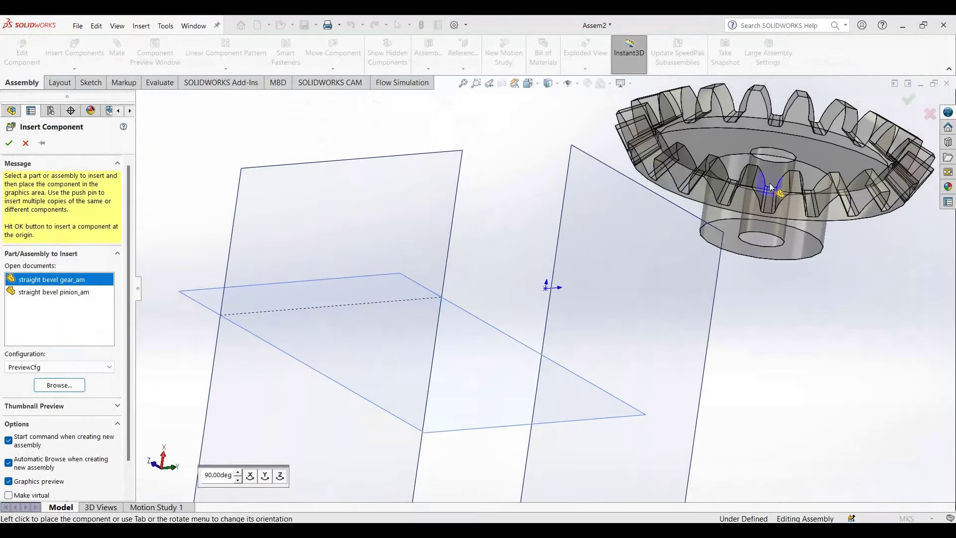
left_click(546, 288)
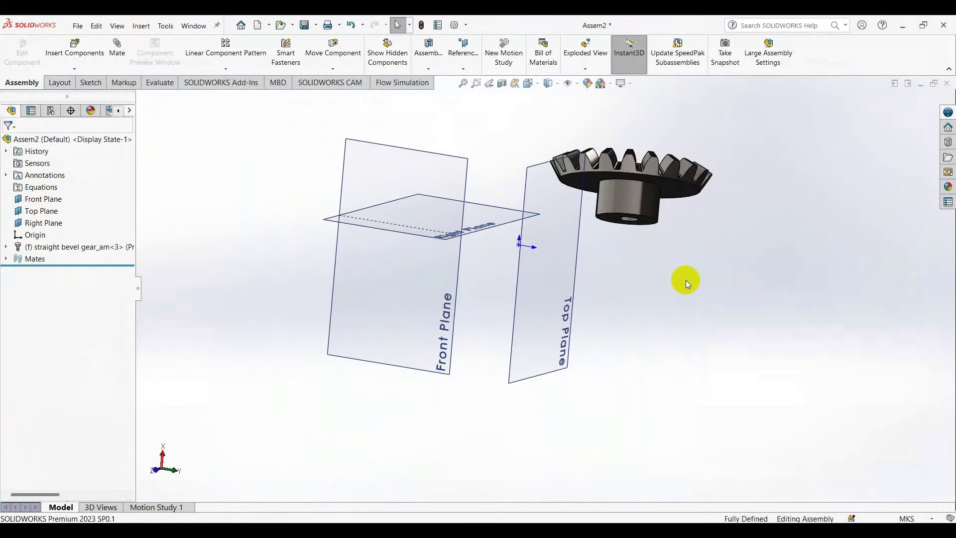
middle_click_drag(685, 280, 640, 195)
- Float the bevel gear so it moves freely, and drag it to a new position
right_click(640, 194)
left_click(664, 294)
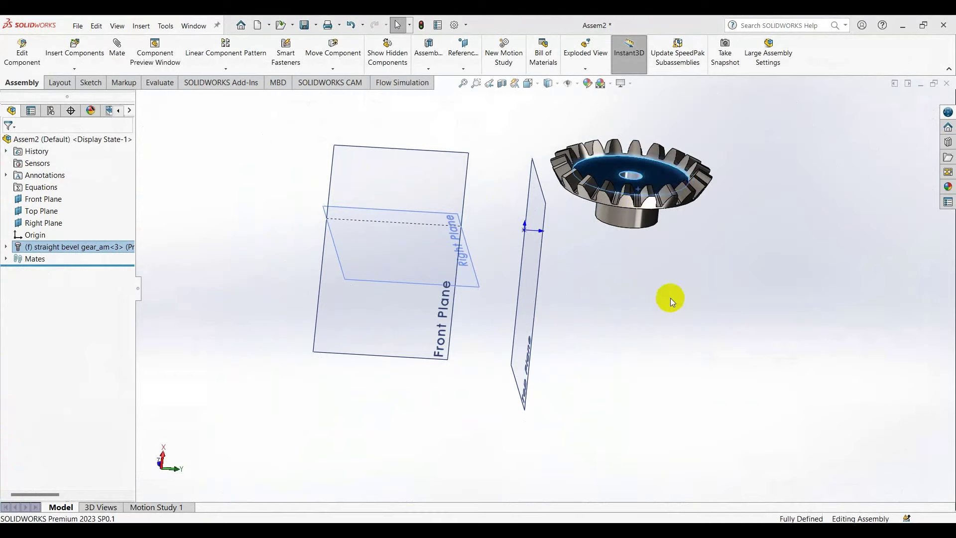
left_click_drag(671, 297, 618, 269)
middle_click_drag(619, 271, 682, 277)
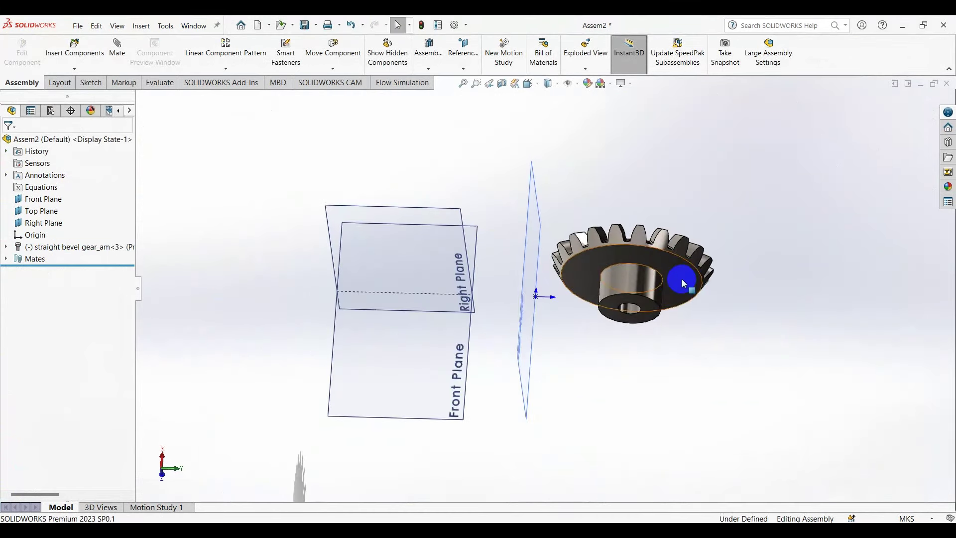
- Mate the gear bore concentric with the assembly origin
right_click_drag(537, 297, 512, 391)
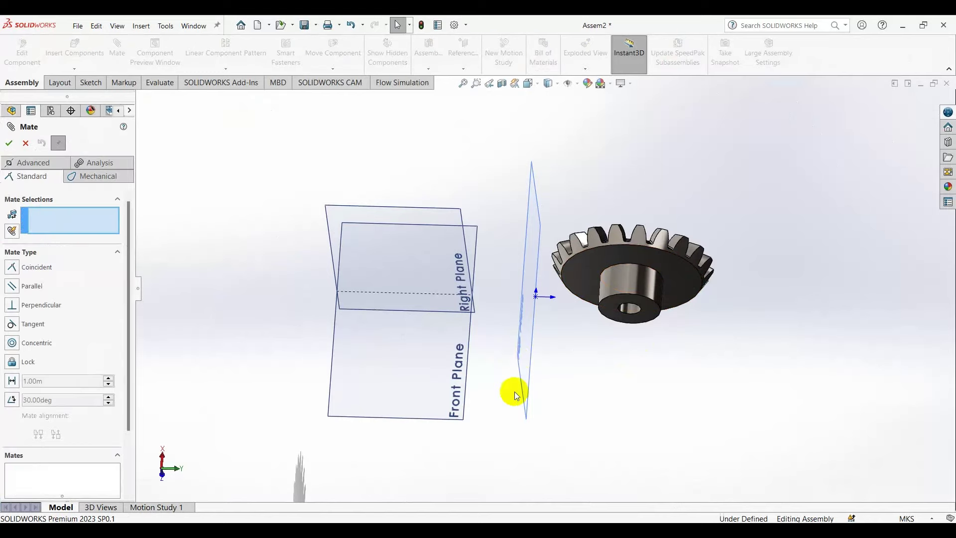
middle_click_drag(512, 391, 518, 438)
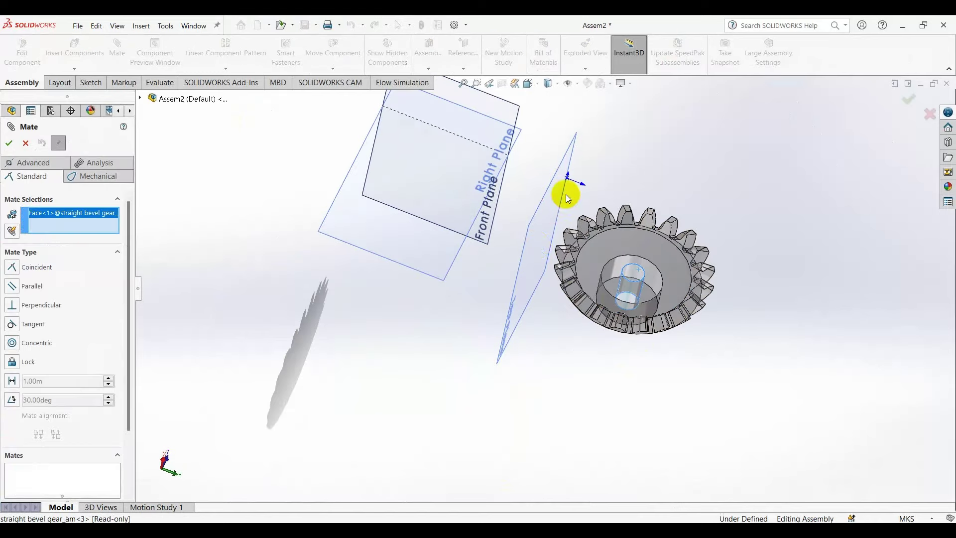
left_click(568, 178)
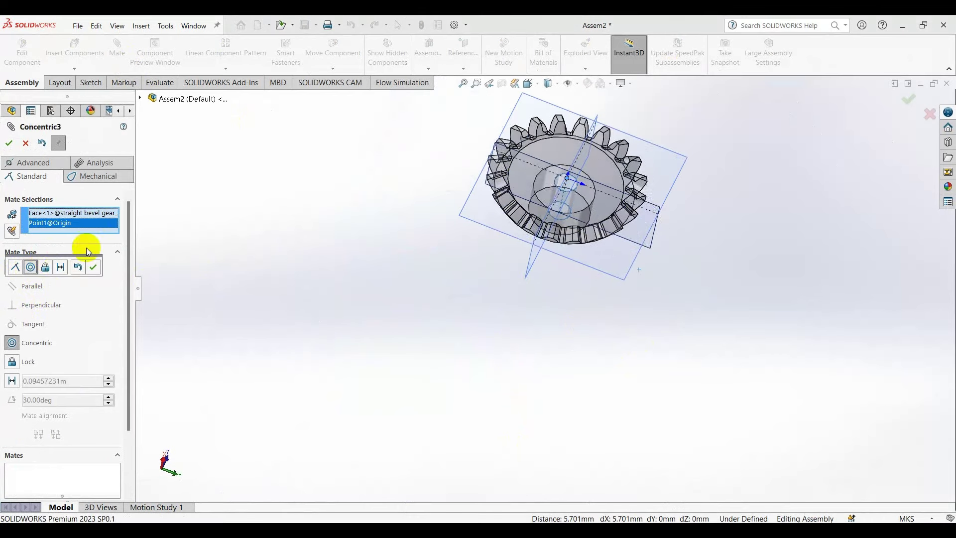
left_click(7, 143)
left_click(552, 251)
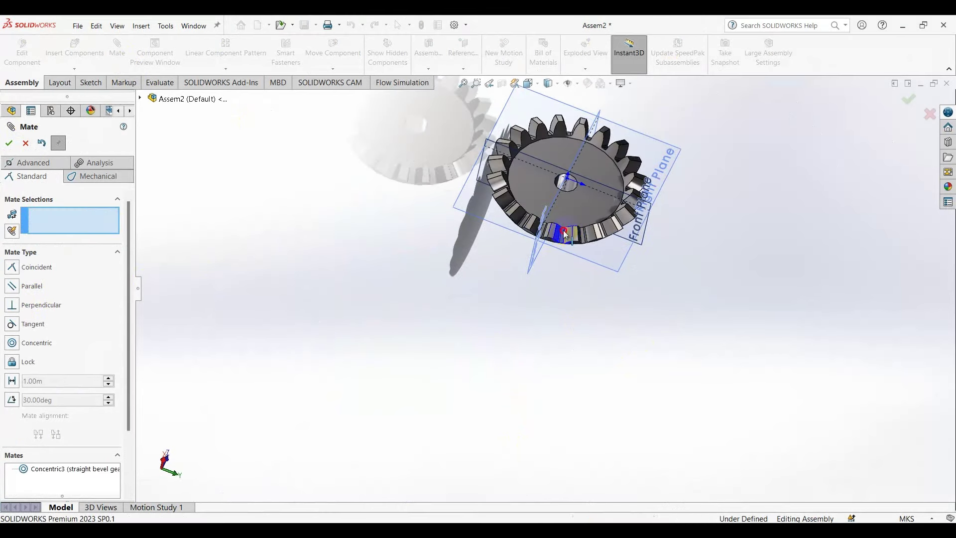
right_click_drag(564, 230, 433, 261)
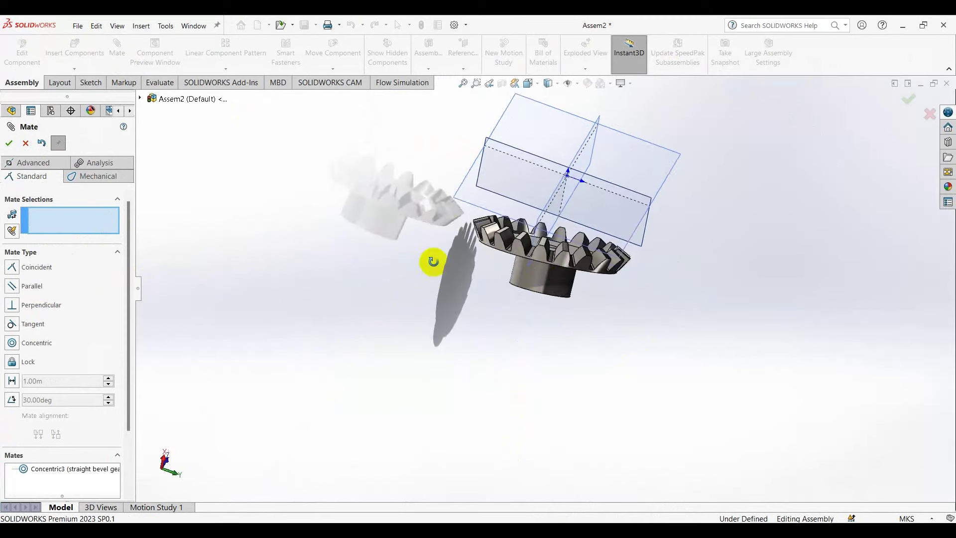
middle_click_drag(433, 260, 493, 178)
- Make the gear's flat face coincident with the Right Plane
left_click(500, 270)
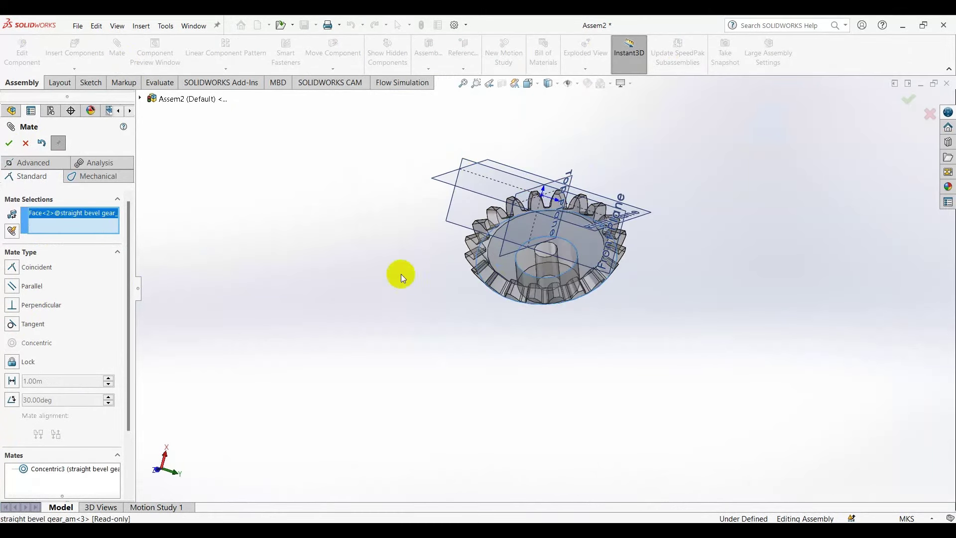
middle_click_drag(279, 214, 457, 241)
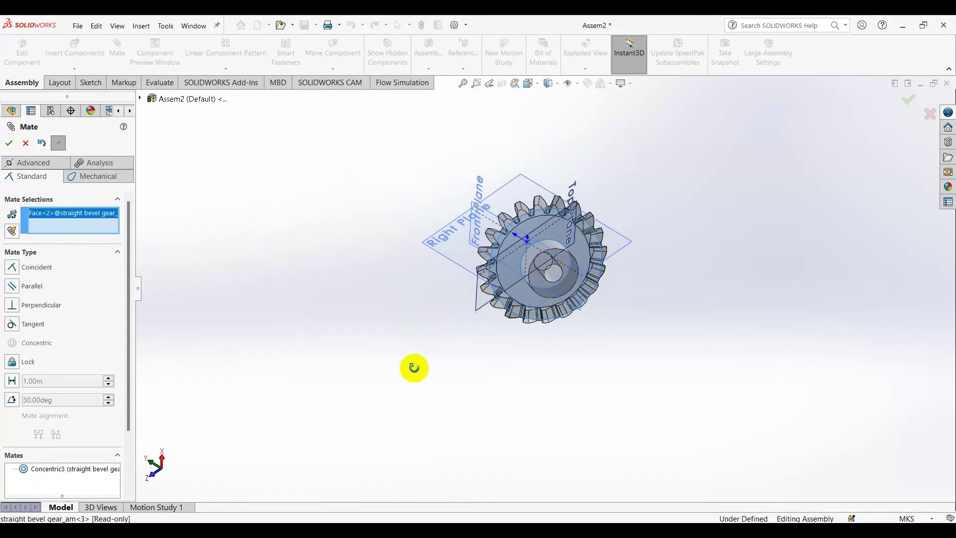
left_click(446, 256)
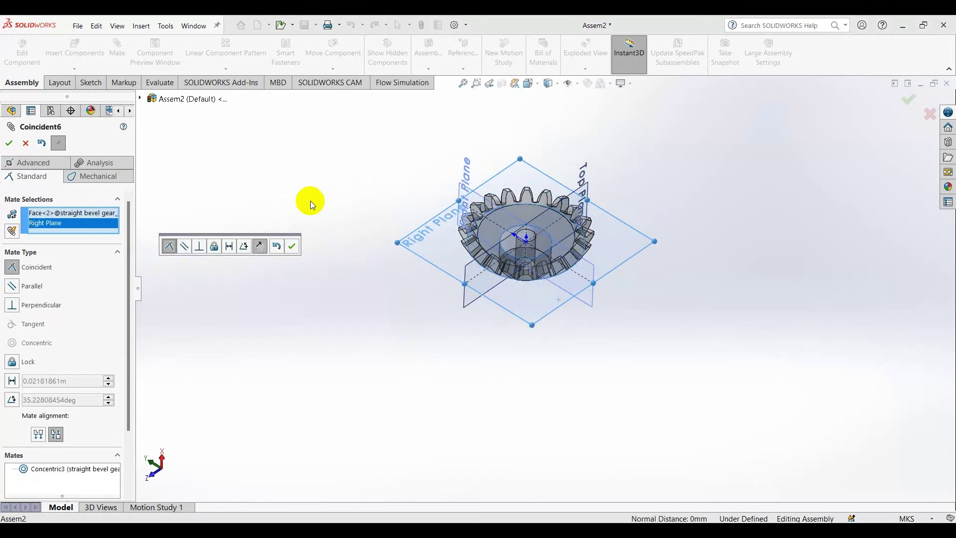
mouse_move(310, 201)
middle_mouse_down()
mouse_move(316, 139)
mouse_move(178, 125)
middle_mouse_up()
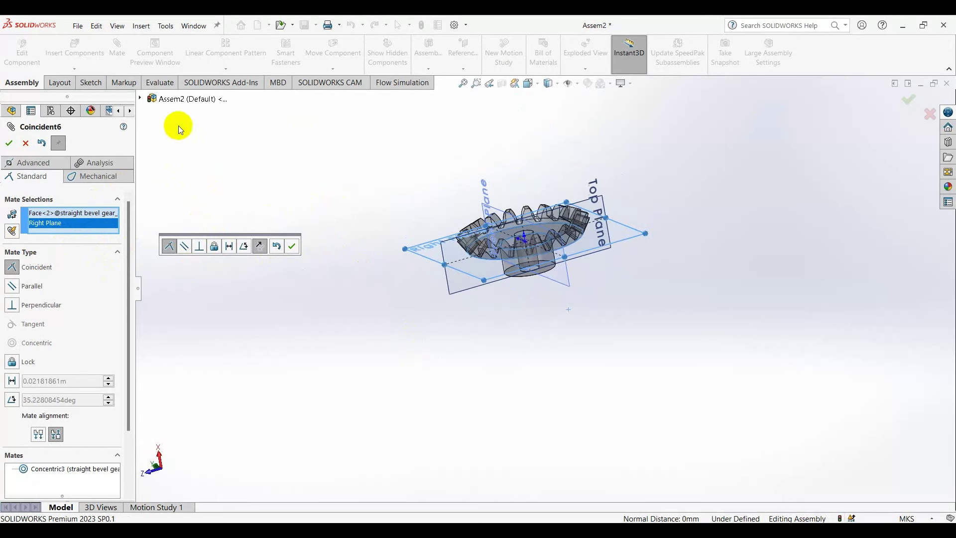
left_click(4, 144)
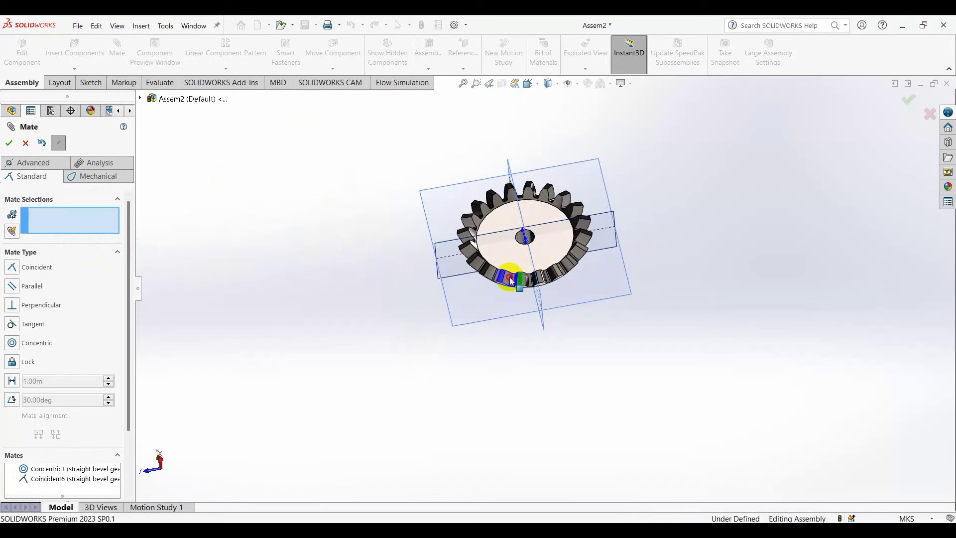
mouse_move(512, 282)
left_mouse_down()
mouse_move(538, 261)
mouse_move(426, 263)
mouse_move(645, 229)
mouse_move(613, 247)
mouse_move(479, 261)
left_mouse_up()
mouse_move(253, 299)
middle_mouse_down()
mouse_move(303, 222)
mouse_move(491, 440)
middle_mouse_up()
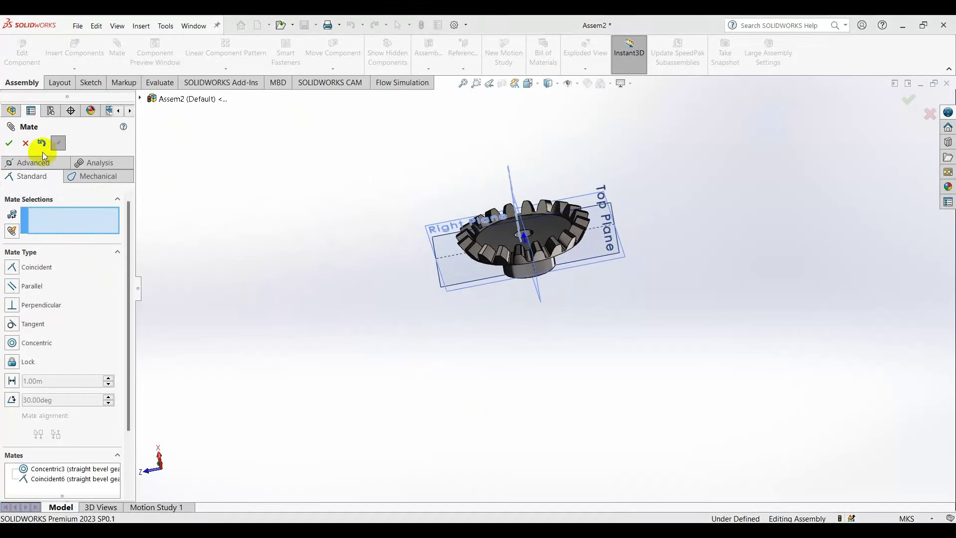
left_click(26, 143)
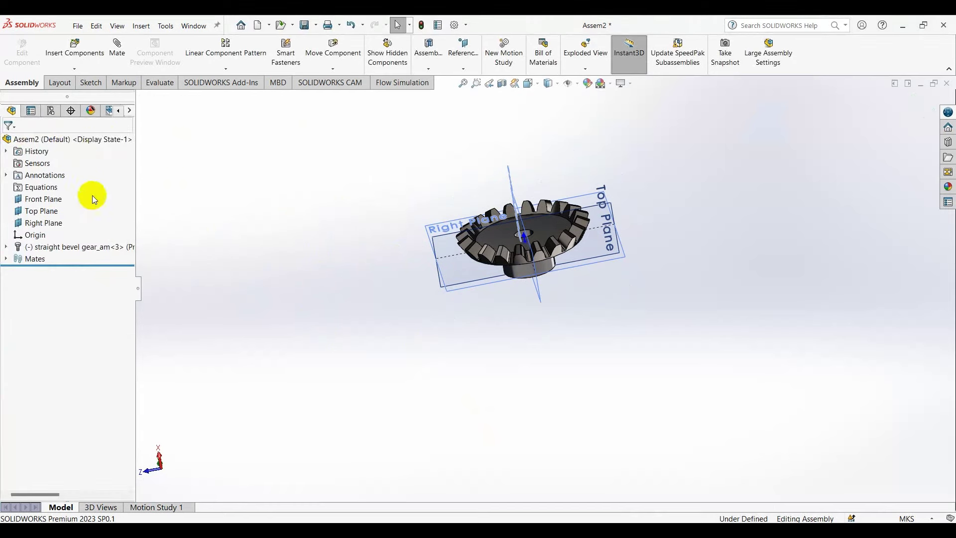
left_click(79, 44)
left_click(58, 360)
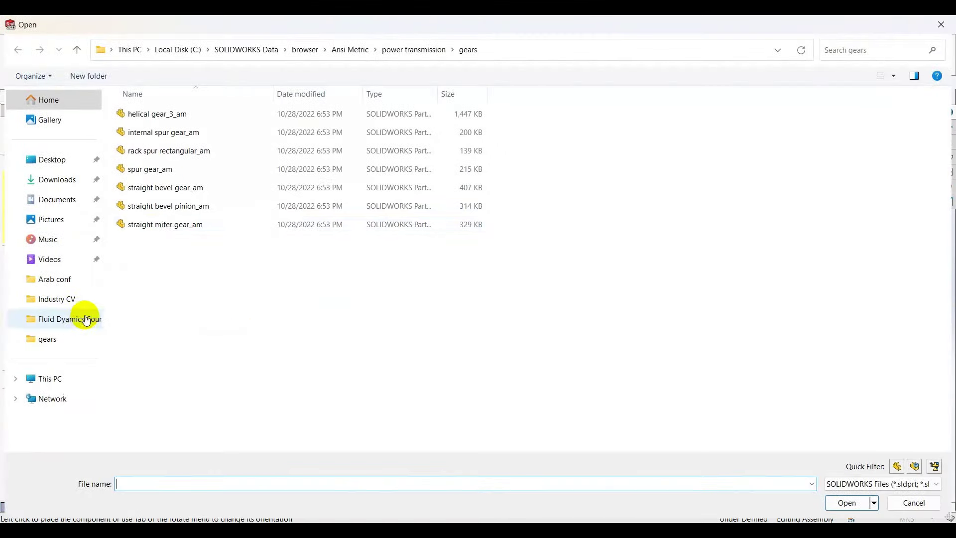
left_click(166, 209)
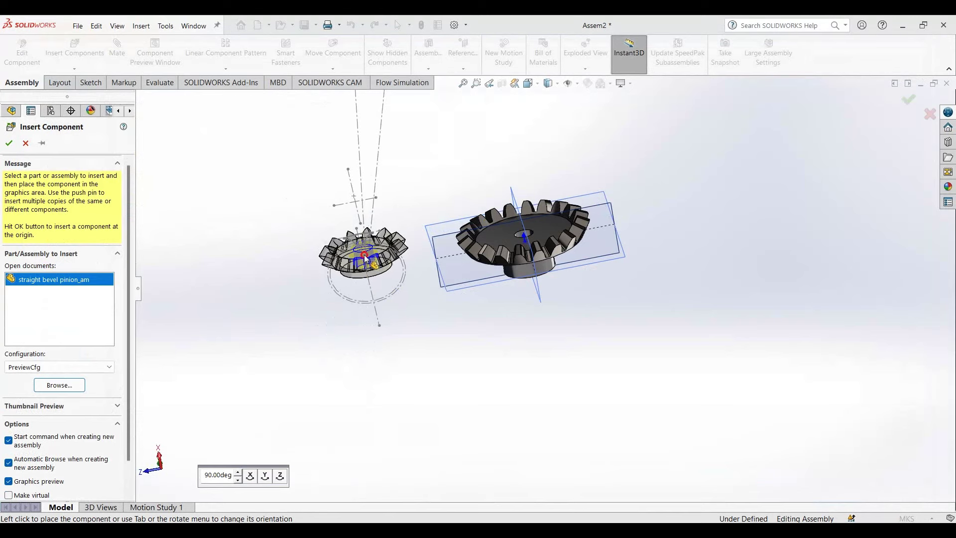
left_click(363, 255)
mouse_move(323, 321)
middle_mouse_down()
mouse_move(382, 297)
mouse_move(330, 322)
mouse_move(401, 335)
mouse_move(346, 342)
middle_mouse_up()
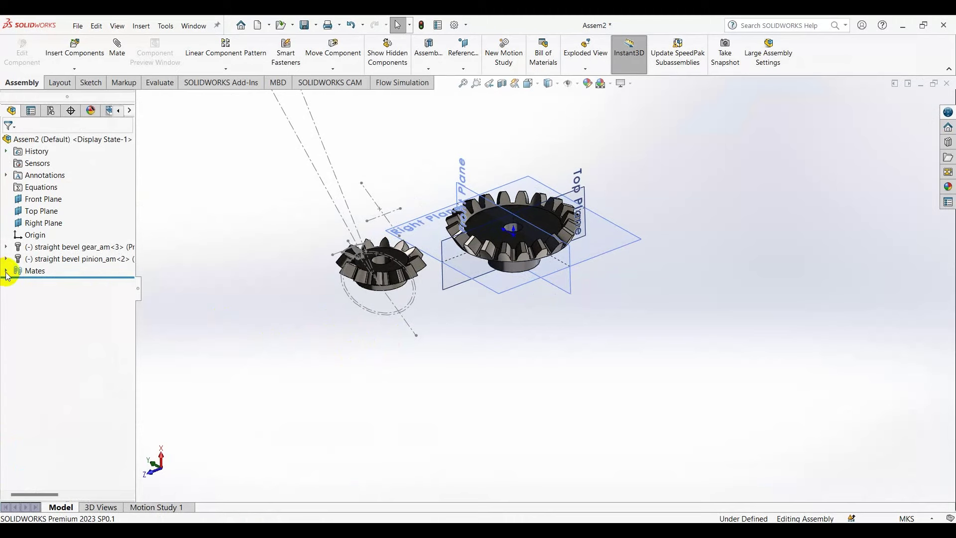
- Expand the bevel gear's features and show its BasProSke profile sketch
left_click(6, 247)
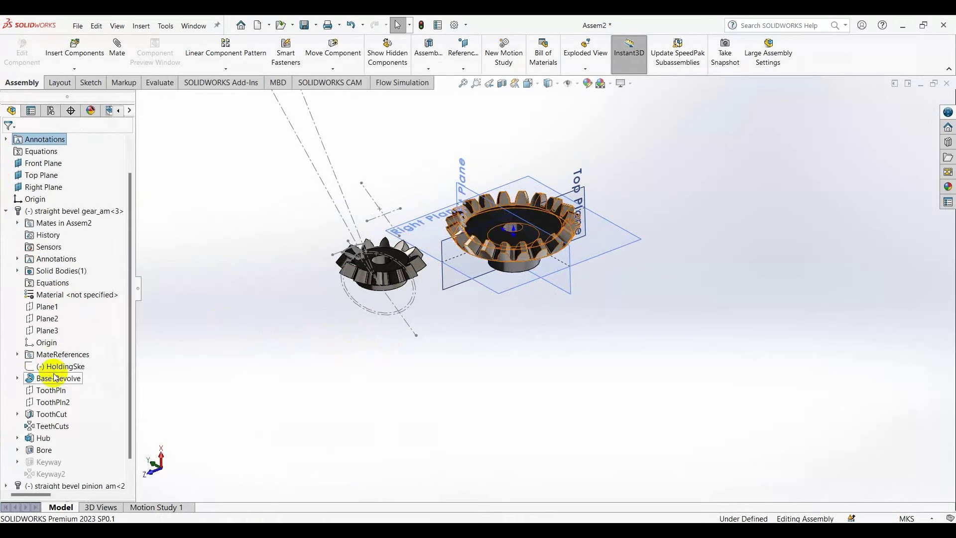
right_click(68, 393)
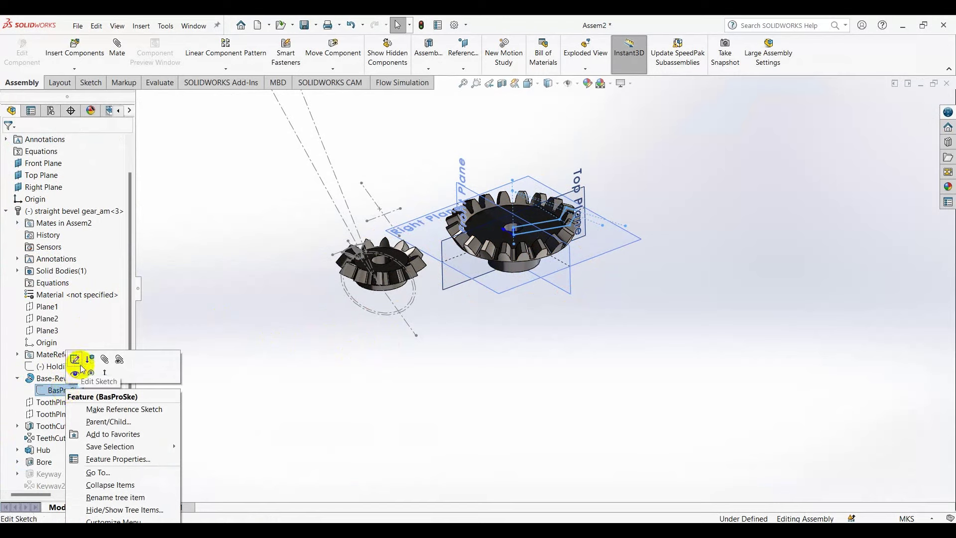
left_click(75, 375)
mouse_move(222, 351)
middle_mouse_down()
mouse_move(262, 264)
mouse_move(252, 314)
middle_mouse_up()
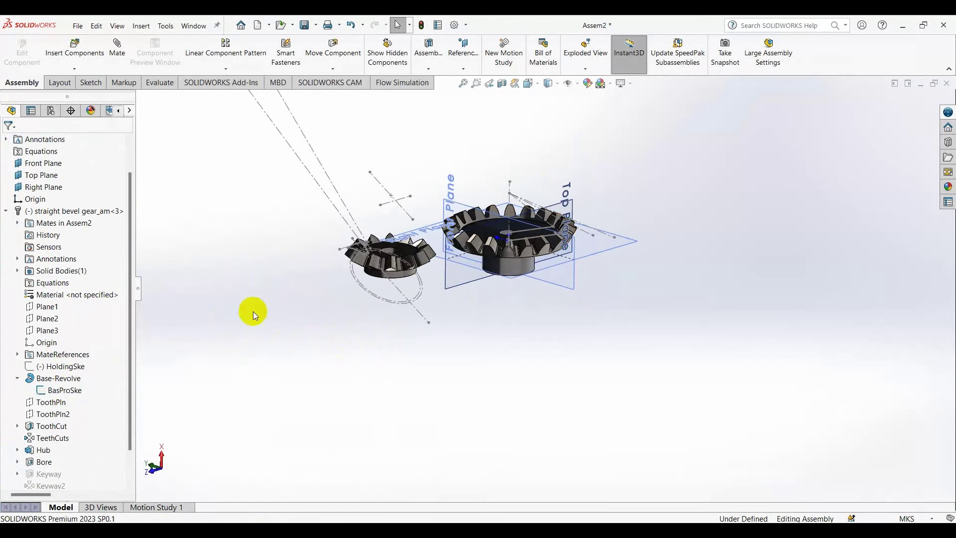
scroll(78, 385, "down", 1)
- Expand the pinion's feature list and select both the pinion and the gear
left_click(6, 462)
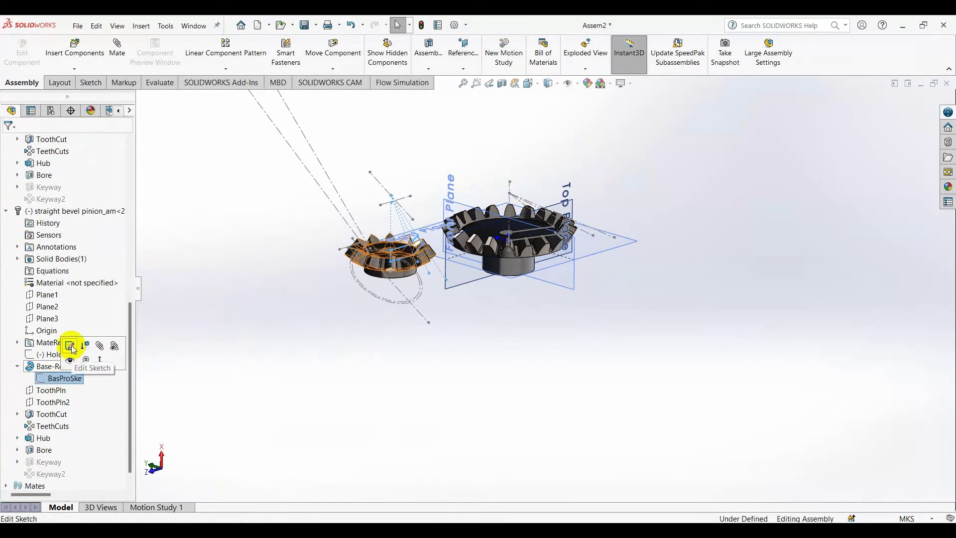
mouse_move(242, 340)
middle_mouse_down()
mouse_move(316, 320)
mouse_move(249, 359)
middle_mouse_up()
scroll(250, 359, "down", 2)
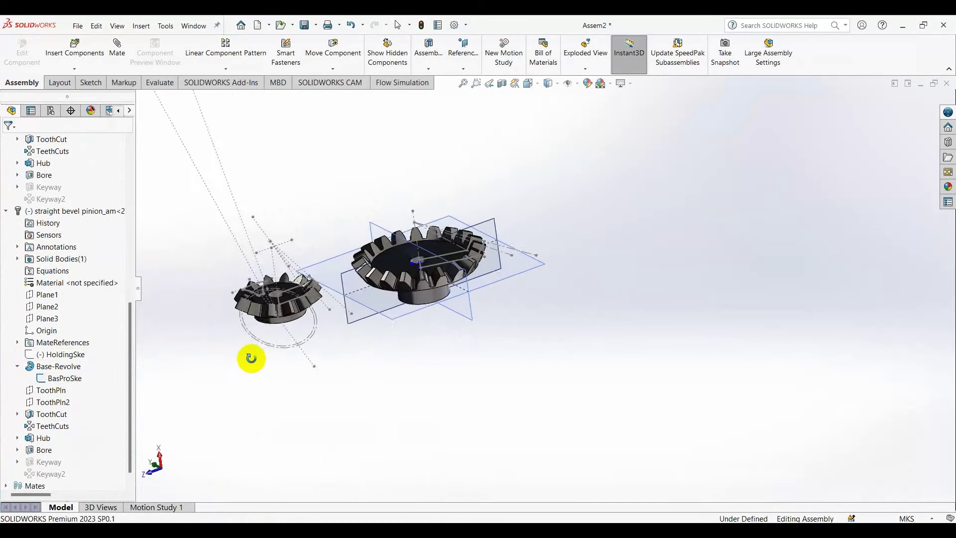
scroll(355, 297, "down", 2)
mouse_move(355, 298)
middle_mouse_down()
mouse_move(307, 258)
mouse_move(359, 390)
mouse_move(342, 398)
mouse_move(384, 339)
mouse_move(342, 320)
mouse_move(321, 330)
mouse_move(328, 333)
middle_mouse_up()
left_click(267, 223)
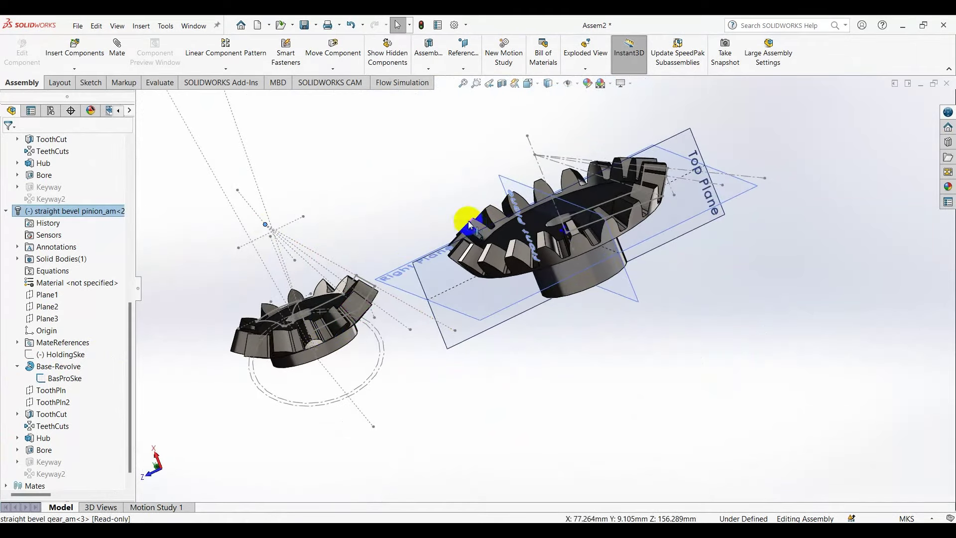
mouse_move(463, 161)
middle_mouse_down()
mouse_move(497, 228)
mouse_move(509, 187)
mouse_move(531, 173)
middle_mouse_up()
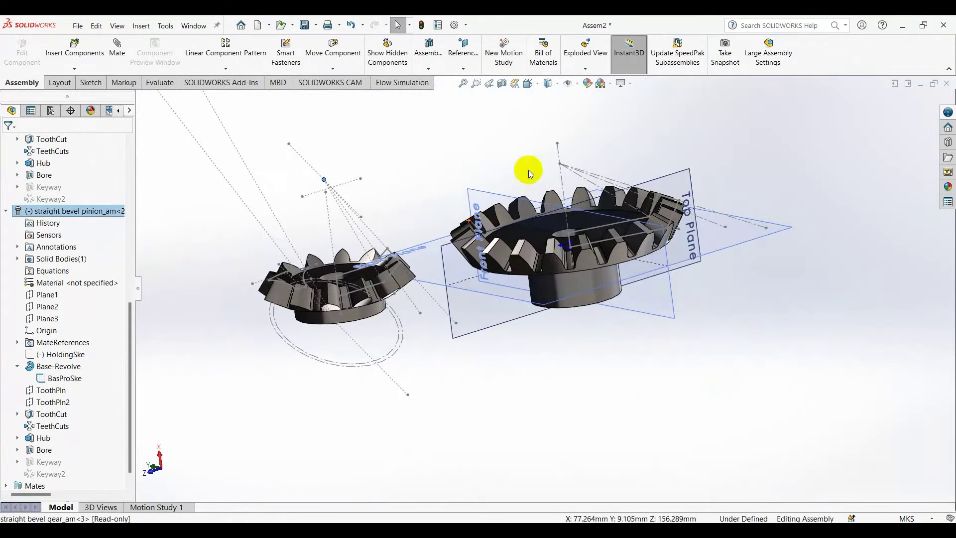
left_click(560, 169, "ctrl")
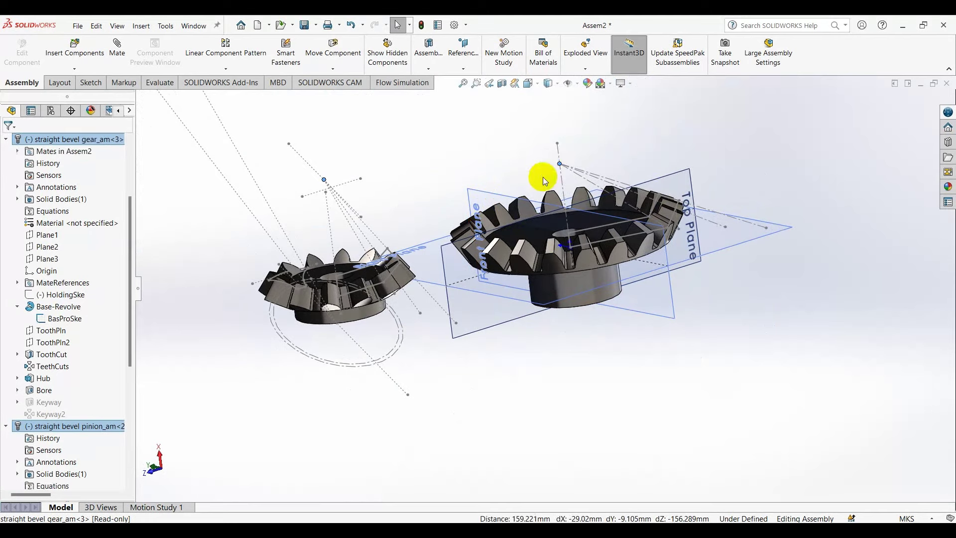
- Cancel the unwanted Coincident7 point mate between the gears
left_click(117, 47)
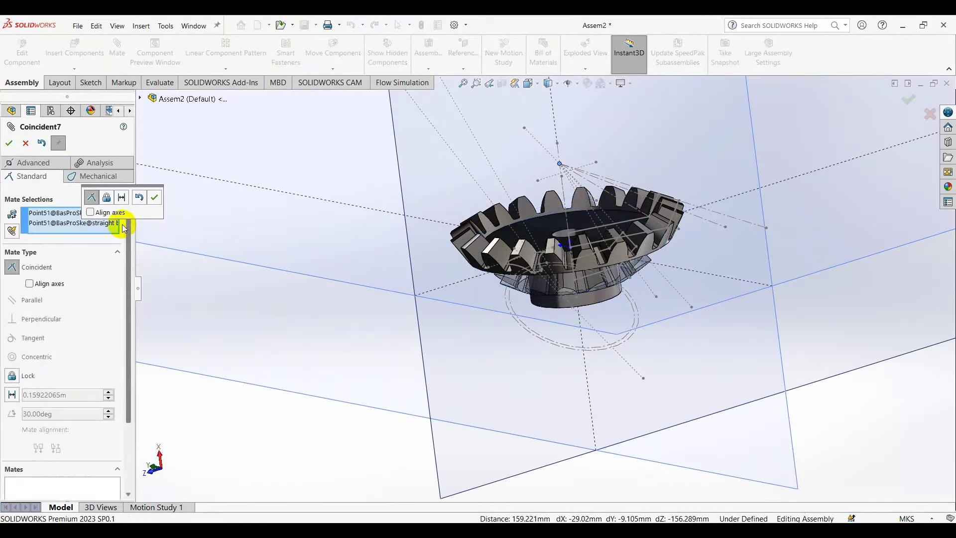
mouse_move(323, 251)
middle_mouse_down()
mouse_move(481, 234)
mouse_move(286, 215)
middle_mouse_up()
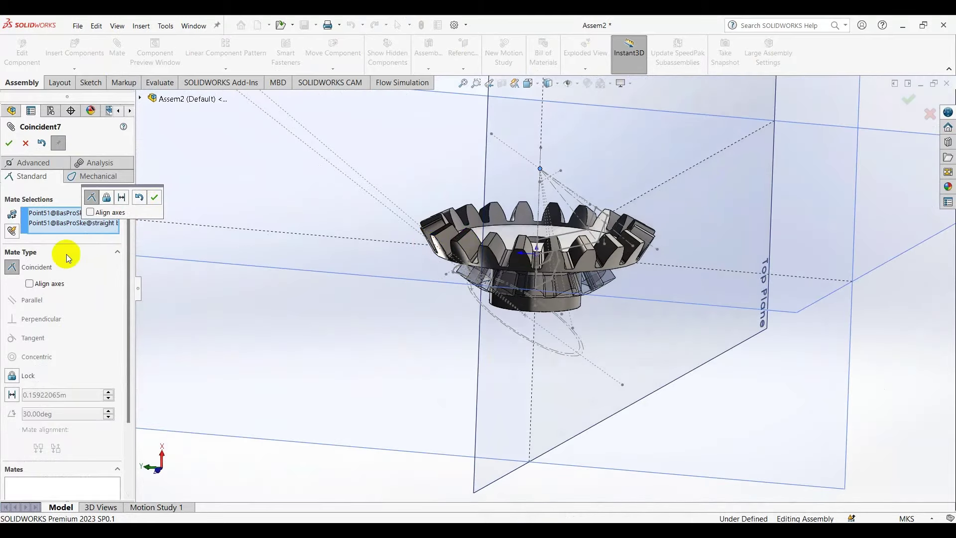
left_click(25, 145)
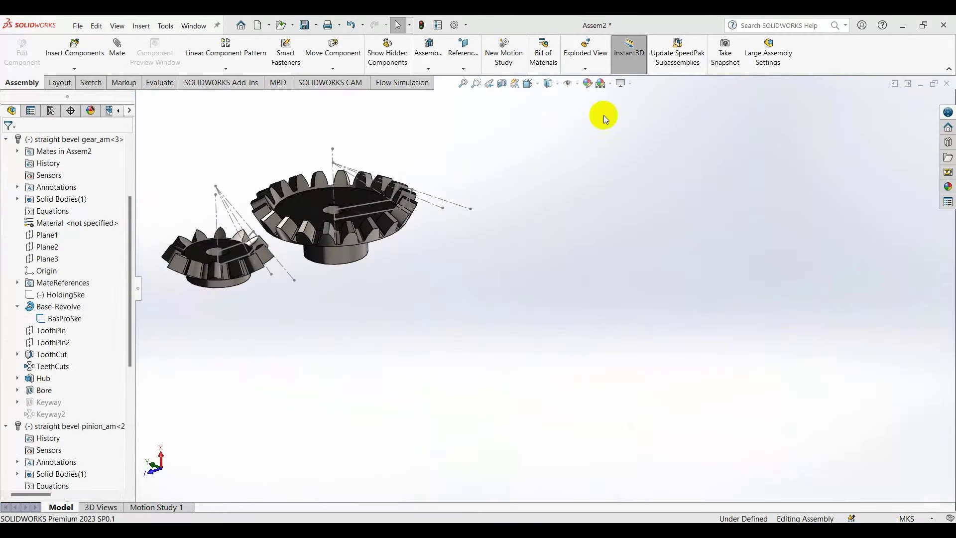
mouse_move(270, 231)
middle_mouse_down()
mouse_move(261, 271)
mouse_move(256, 224)
mouse_move(252, 246)
mouse_move(234, 201)
mouse_move(188, 222)
mouse_move(252, 274)
mouse_move(256, 217)
mouse_move(249, 252)
mouse_move(234, 220)
mouse_move(246, 234)
mouse_move(241, 279)
mouse_move(241, 231)
middle_mouse_up()
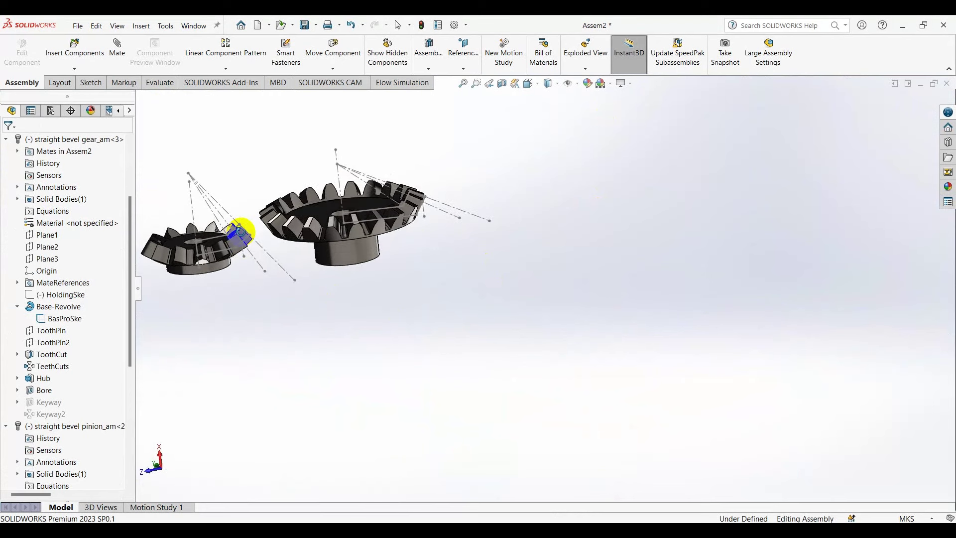
- Select a pinion sketch line and a gear sketch line for a new mate
left_click(191, 195)
left_click(341, 176, "ctrl")
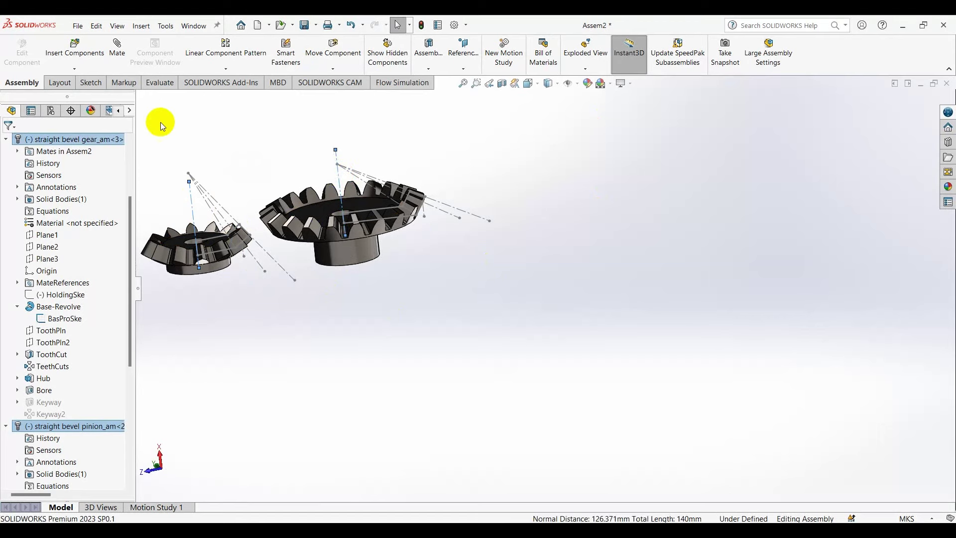
left_click(114, 59)
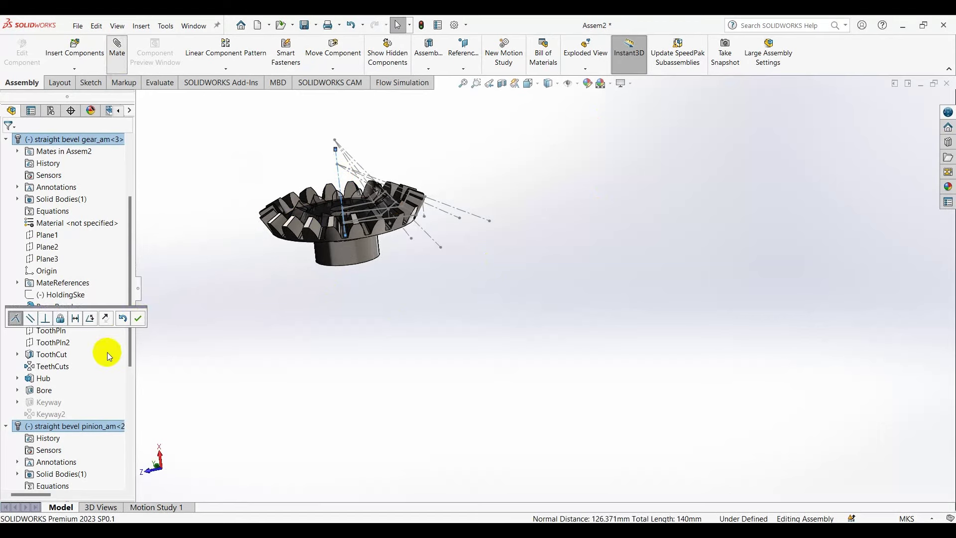
- Mate the pinion's sketch line perpendicular to the gear's sketch line
left_click(45, 319)
mouse_move(184, 309)
middle_mouse_down()
mouse_move(367, 340)
mouse_move(337, 314)
mouse_move(344, 318)
middle_mouse_up()
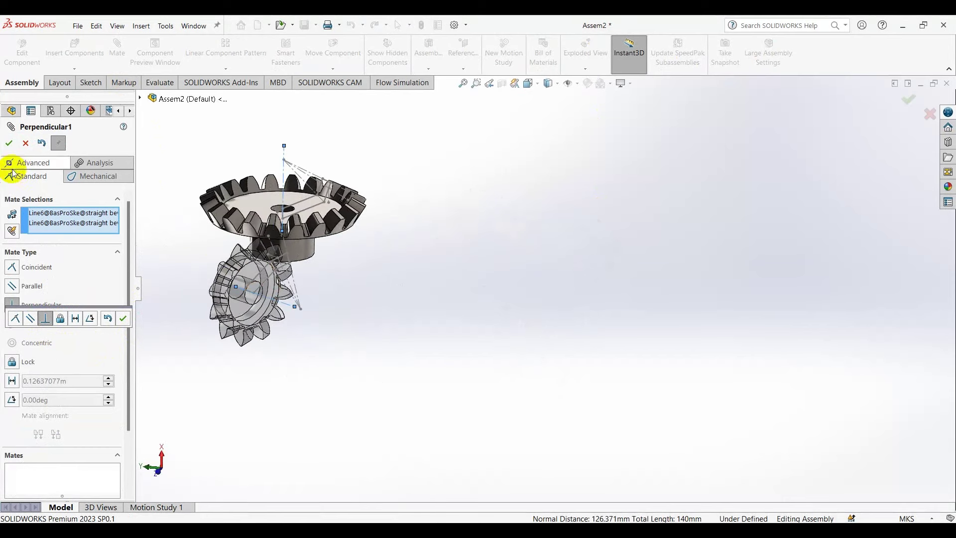
left_click(9, 143)
- Make the two Point51 apex points coincident
mouse_move(284, 331)
middle_mouse_down()
mouse_move(292, 367)
mouse_move(326, 359)
mouse_move(335, 335)
middle_mouse_up()
left_click(337, 338)
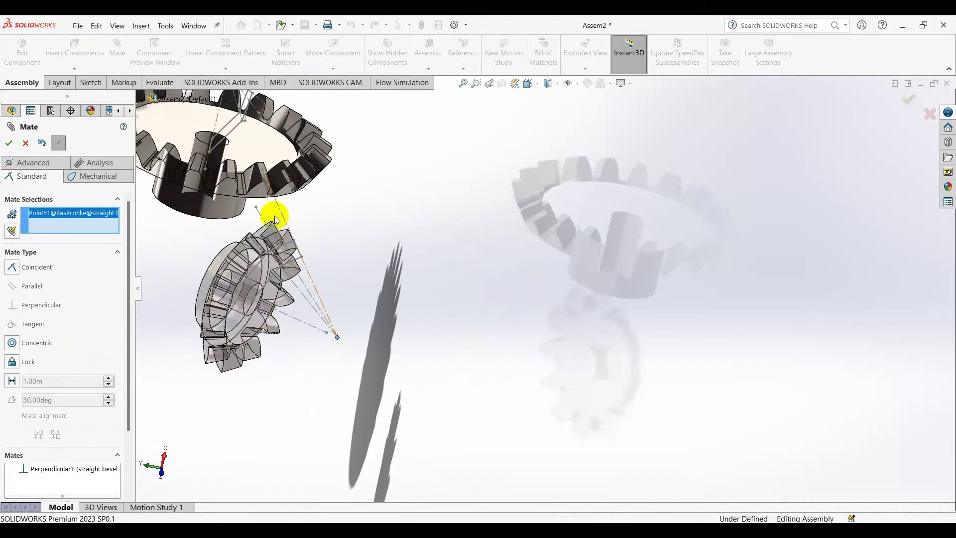
middle_click_drag(273, 213, 224, 187)
left_click(479, 140)
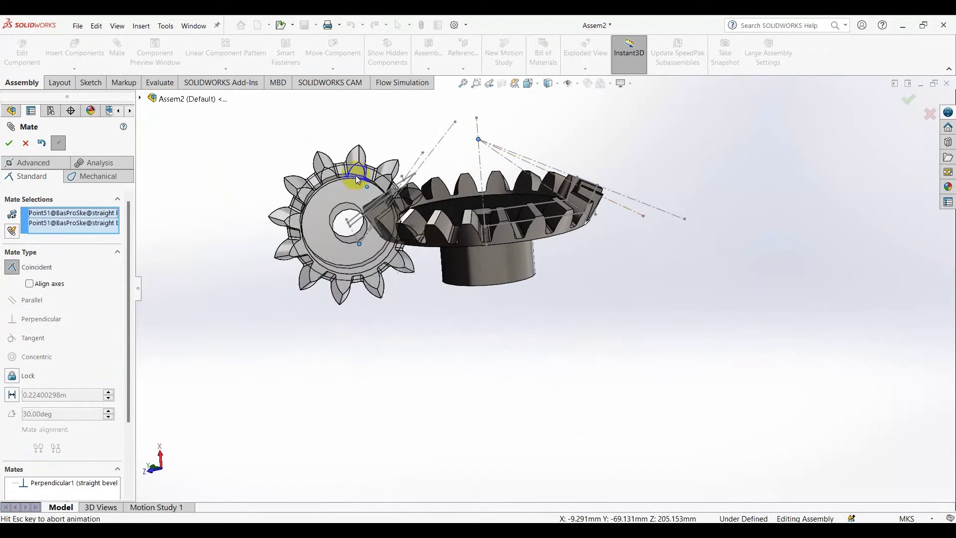
middle_click_drag(326, 205, 393, 227)
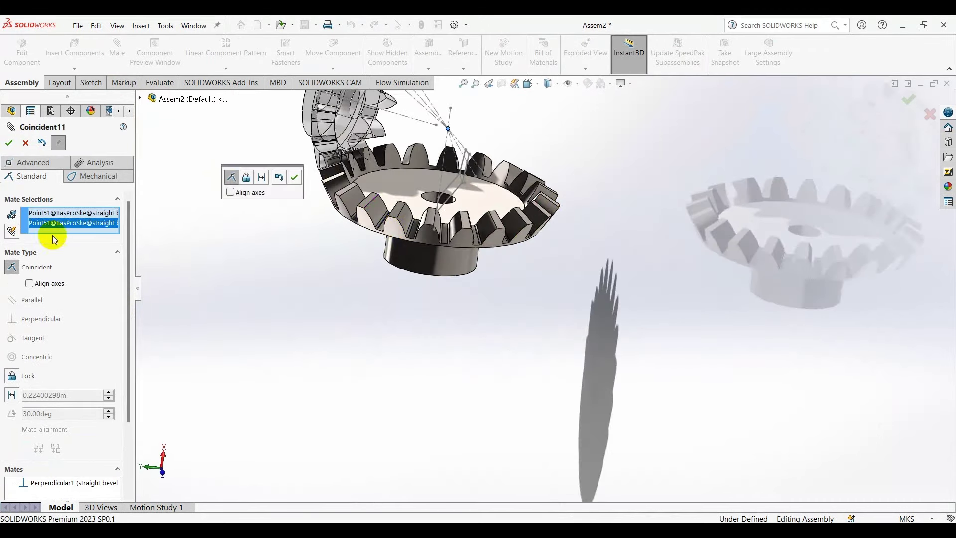
left_click(9, 143)
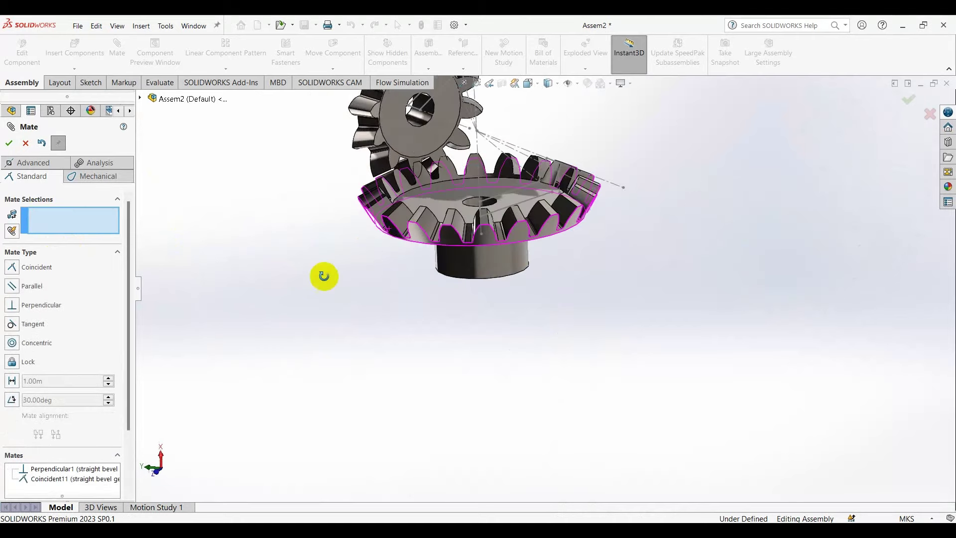
- Exit mating and rotate the pinion about its axis until its teeth mesh with the gear
mouse_move(322, 273)
middle_mouse_down()
mouse_move(280, 292)
mouse_move(388, 331)
mouse_move(406, 274)
mouse_move(416, 320)
mouse_move(256, 213)
mouse_move(241, 165)
mouse_move(369, 241)
mouse_move(497, 222)
mouse_move(394, 239)
mouse_move(213, 198)
middle_mouse_up()
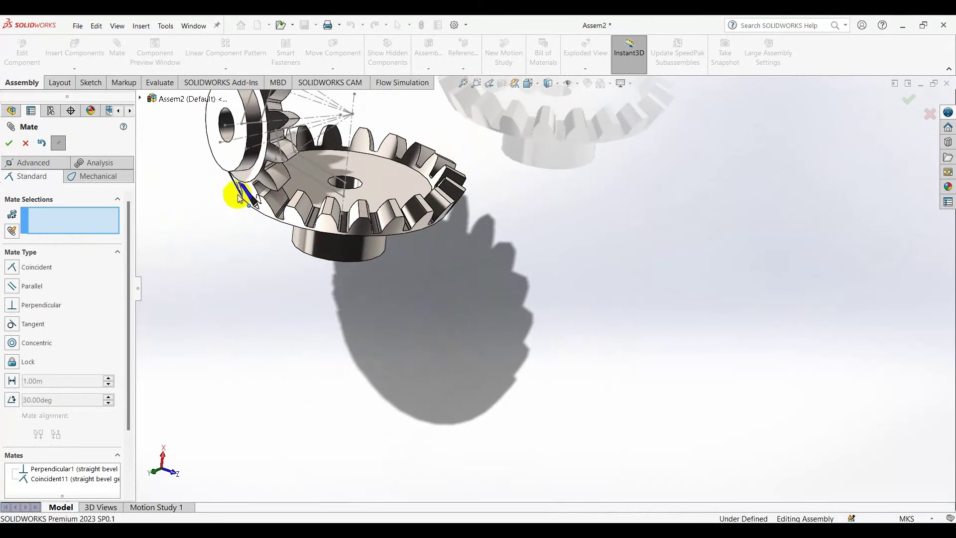
left_click(268, 132)
mouse_move(305, 204)
middle_mouse_down()
mouse_move(264, 152)
mouse_move(198, 220)
mouse_move(130, 324)
middle_mouse_up()
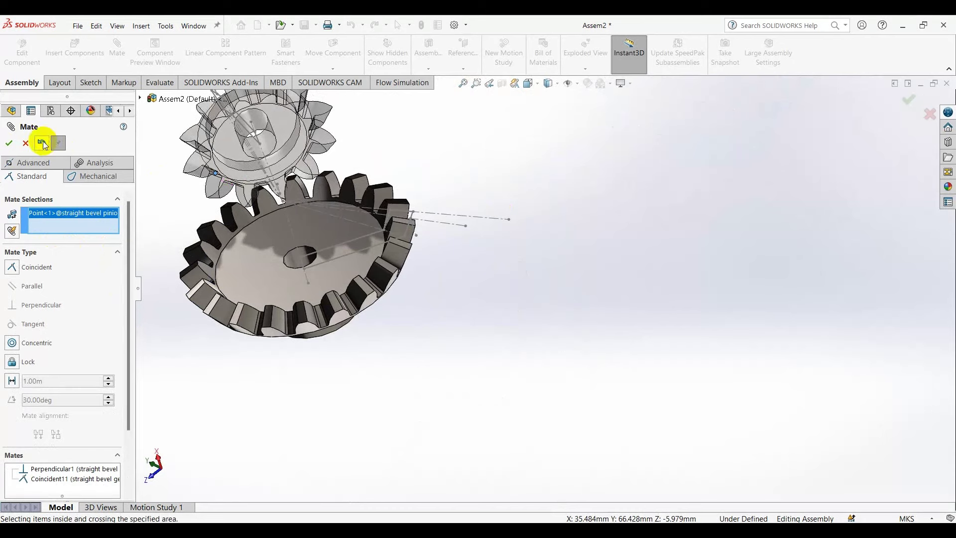
key("Escape")
left_click_drag(323, 144, 267, 122)
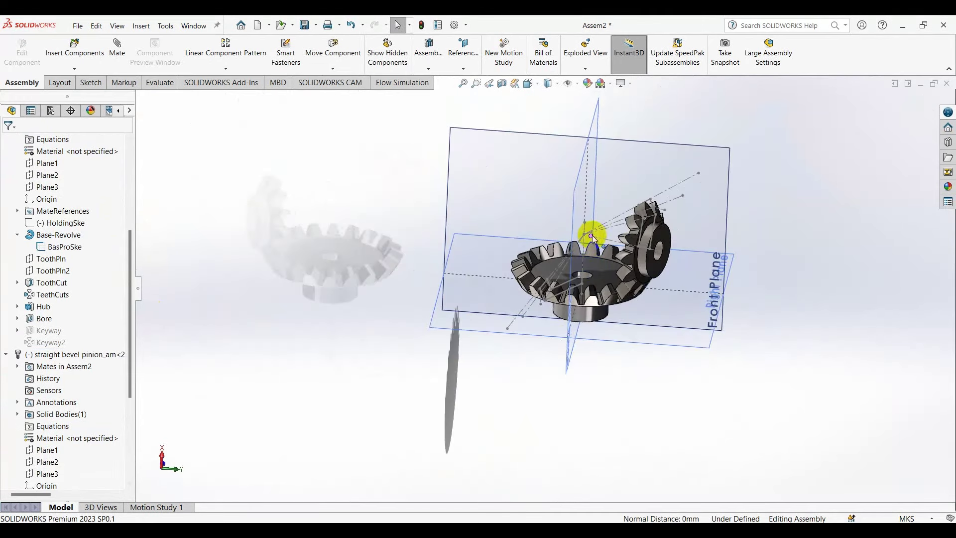
- Mate a pinion sketch point coincident with the Front Plane
left_click(591, 237)
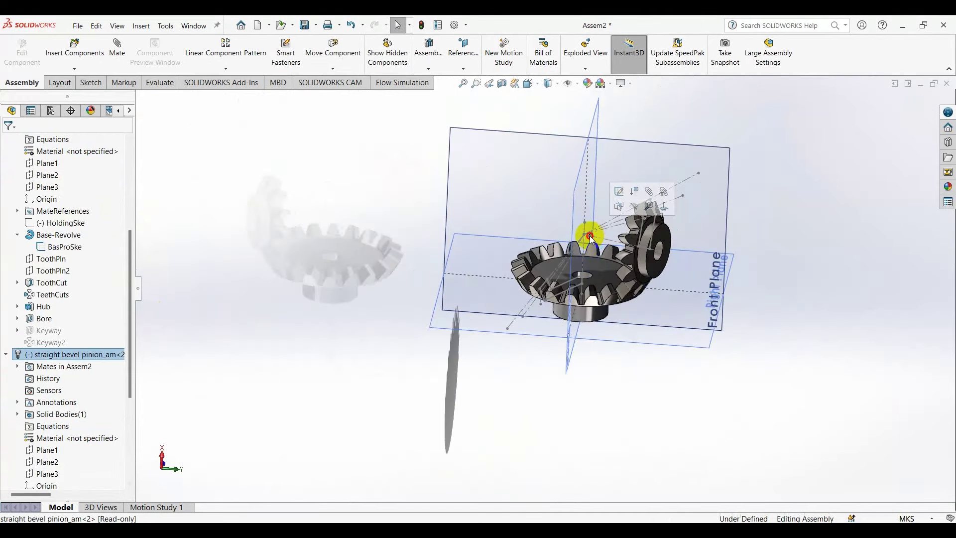
left_click(726, 195)
left_click(116, 59)
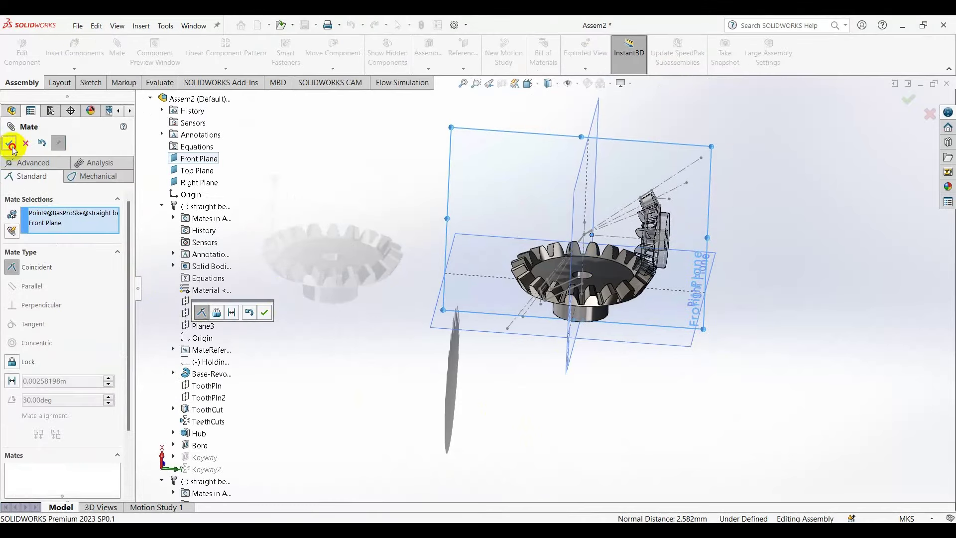
left_click(9, 143)
mouse_move(363, 283)
middle_mouse_down()
mouse_move(320, 278)
mouse_move(493, 332)
mouse_move(366, 388)
middle_mouse_up()
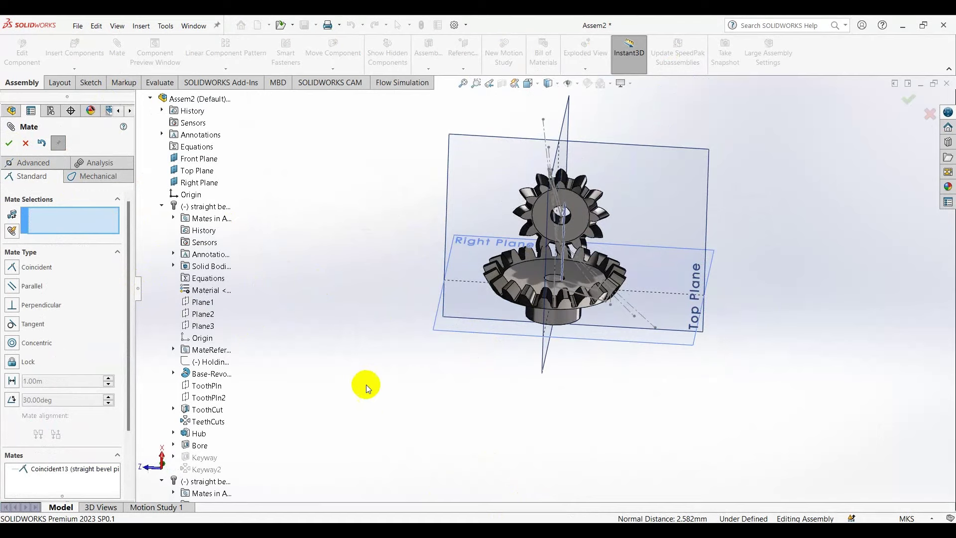
- Hide the reference planes and close the Mate PropertyManager
left_click(578, 87)
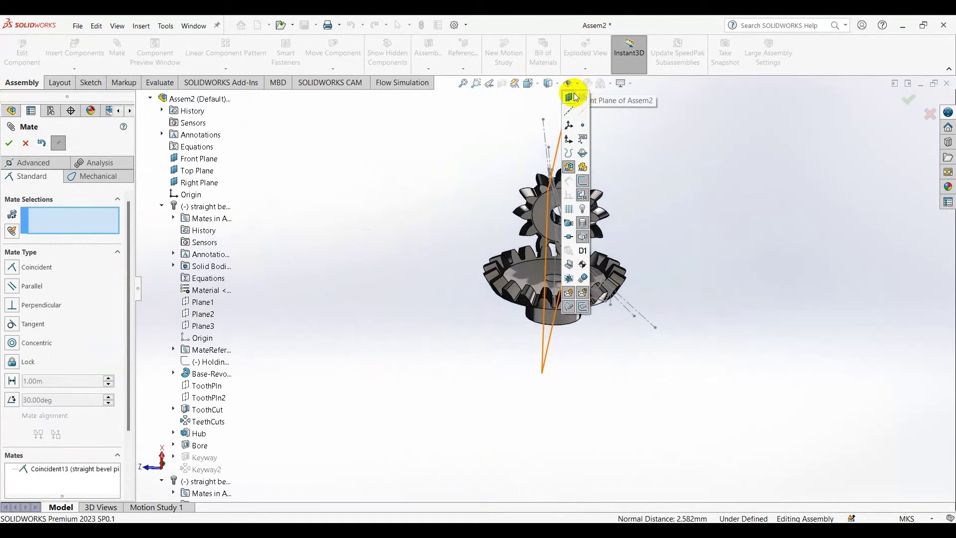
left_click(574, 98)
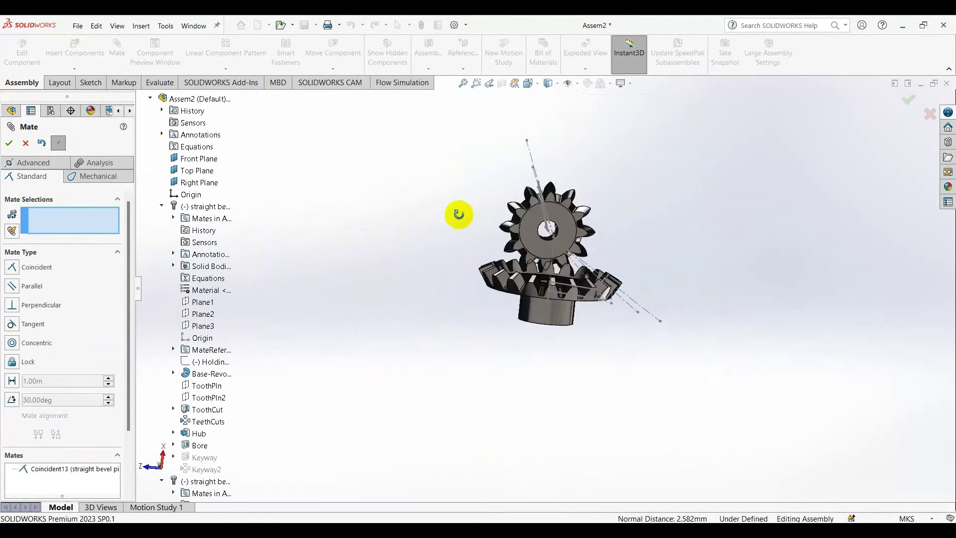
middle_click_drag(455, 209, 493, 231)
left_click_drag(493, 232, 512, 251)
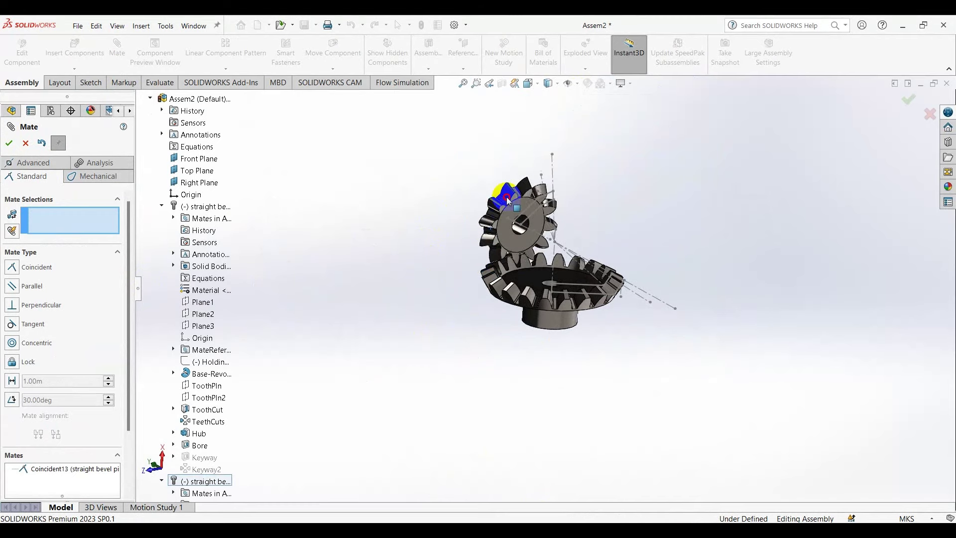
left_click(25, 145)
- Hide the sketch lines beside the lower gear and above the pinion
left_click(649, 293)
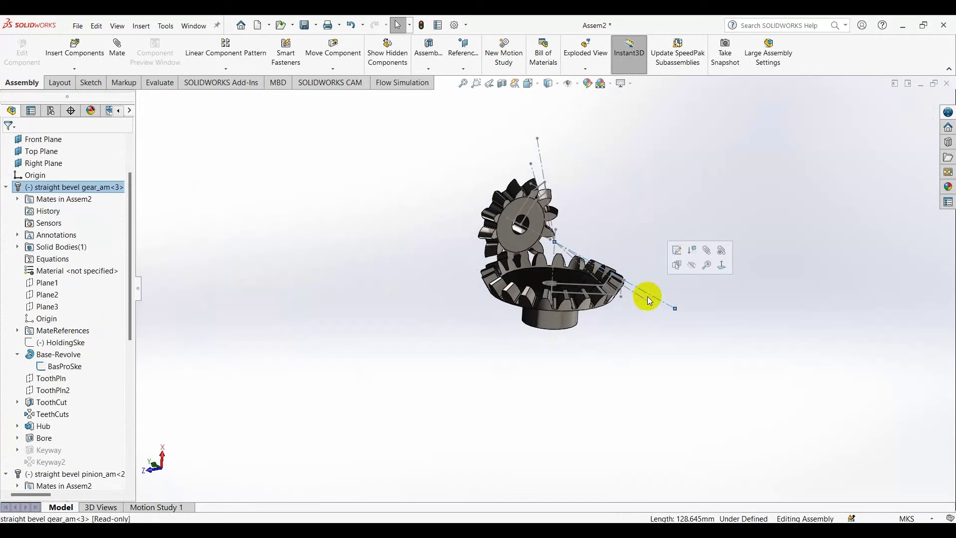
right_click(650, 293)
left_click(670, 279)
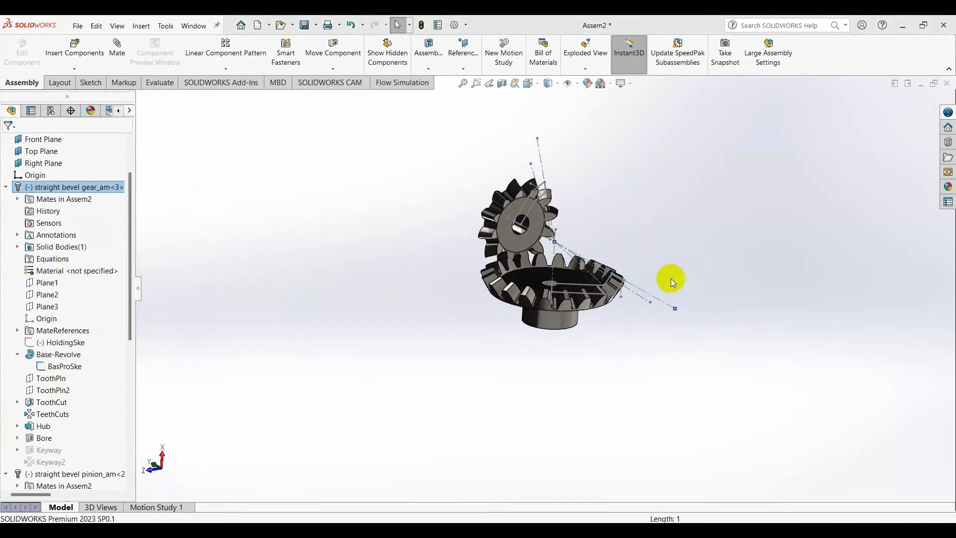
left_click(545, 164)
right_click(542, 163)
left_click(555, 145)
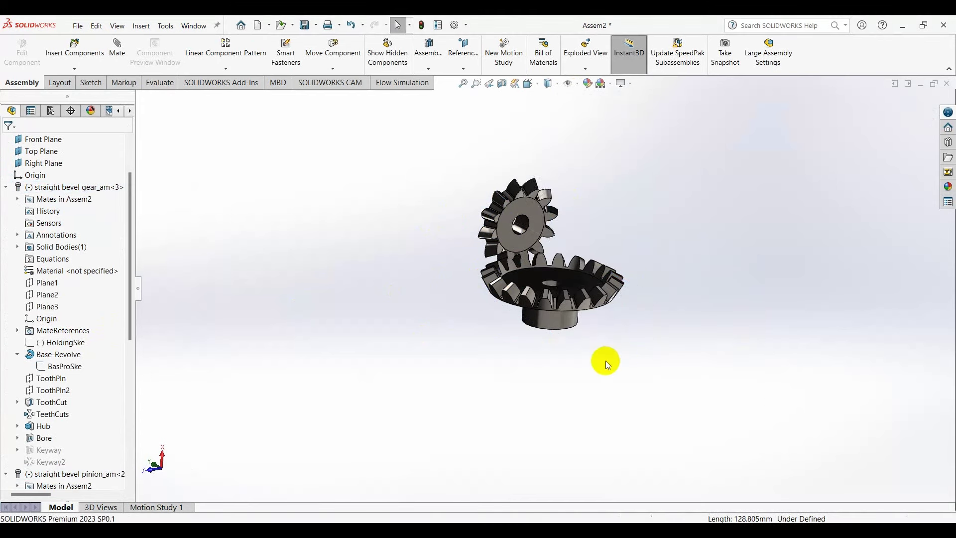
- Orbit and rotate the gears to check how they fit together
mouse_move(606, 360)
middle_mouse_down()
mouse_move(512, 387)
mouse_move(556, 406)
middle_mouse_up()
left_click_drag(520, 313, 604, 276)
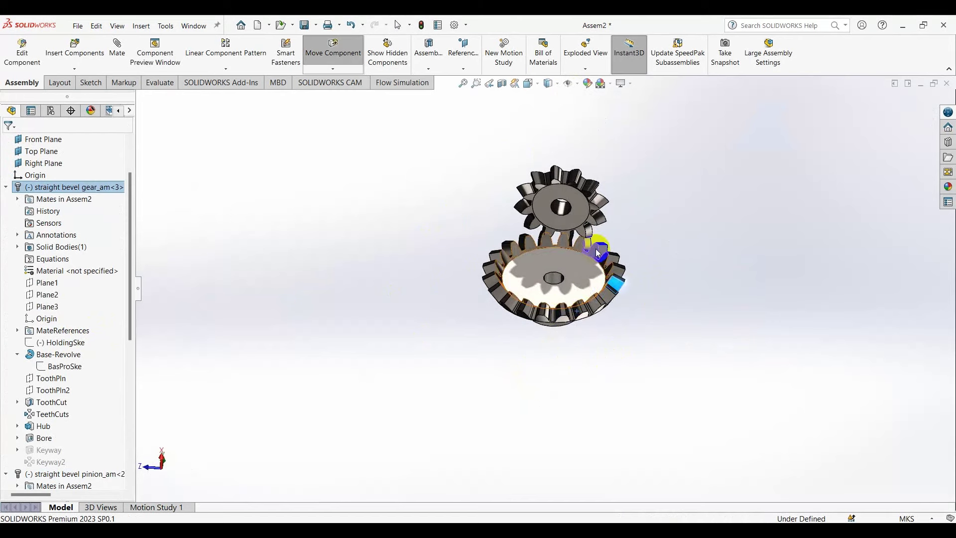
left_click_drag(603, 213, 598, 219)
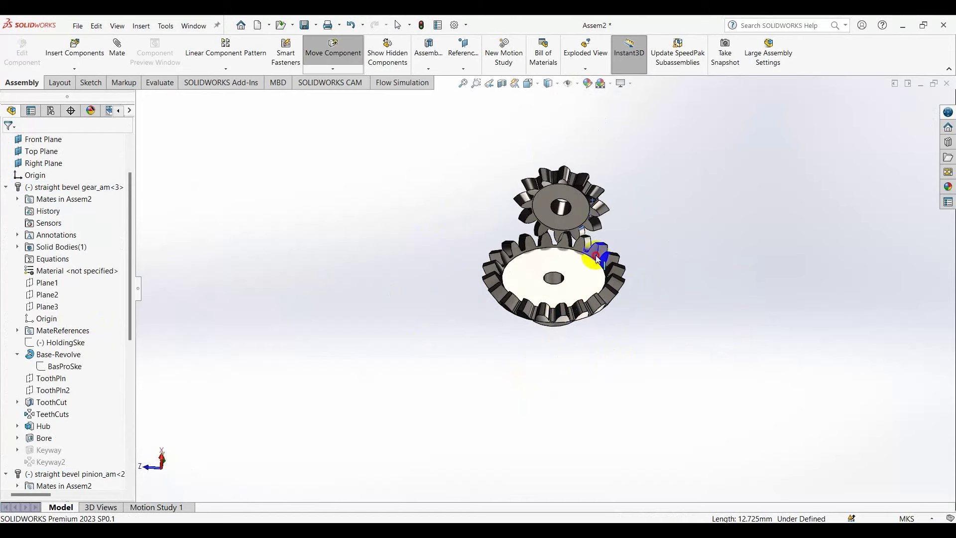
left_click_drag(600, 254, 592, 279)
middle_click_drag(593, 278, 574, 489)
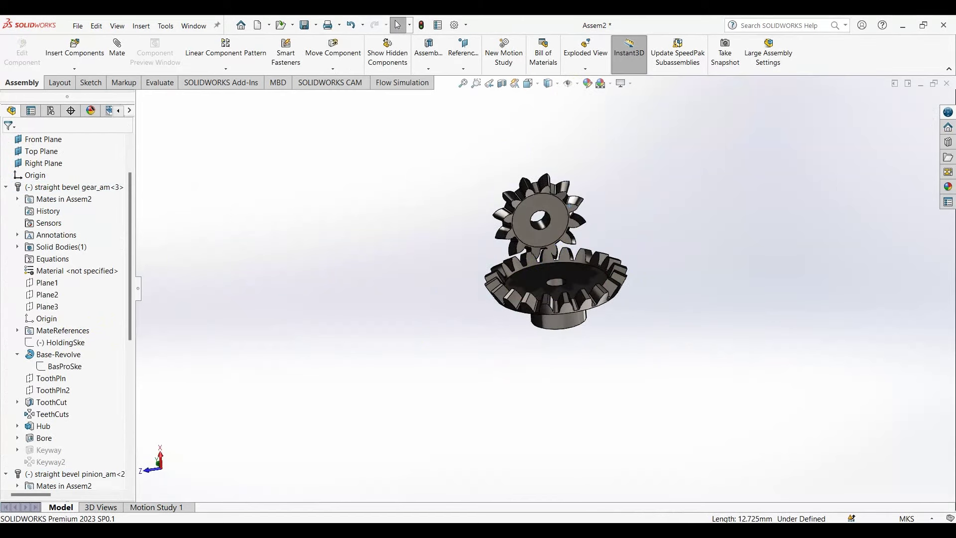
middle_click_drag(446, 380, 477, 382)
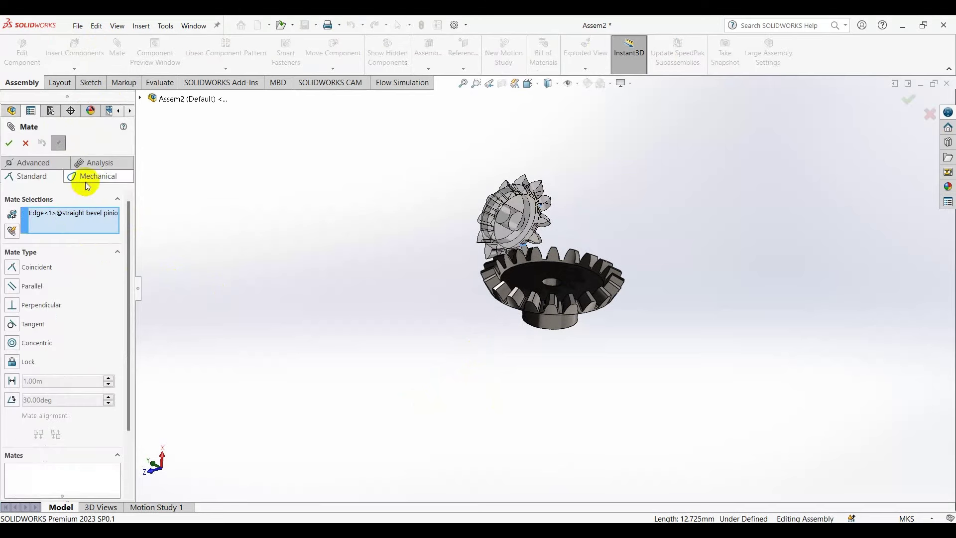
- Start a Gear mechanical mate between the pinion and bevel gear
left_click(93, 178)
left_click(20, 320)
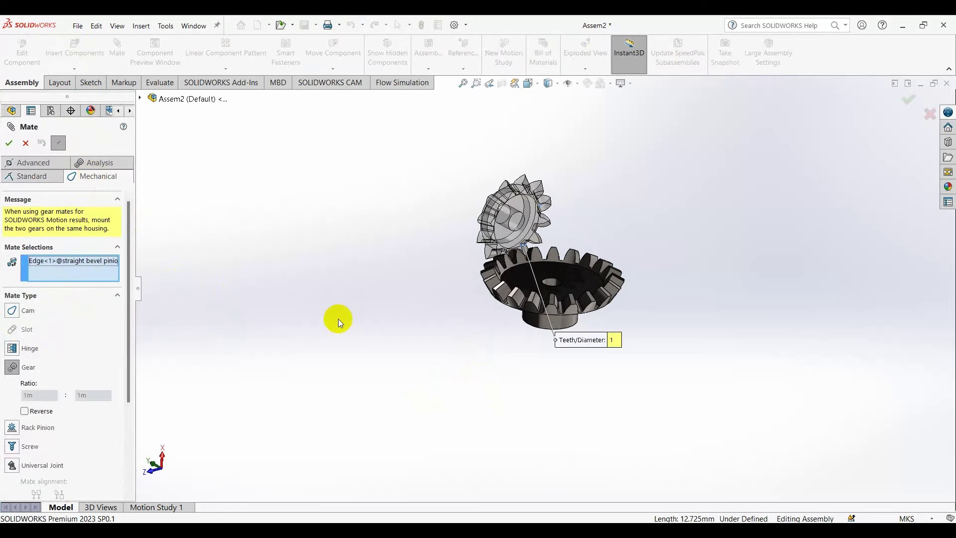
mouse_move(279, 307)
middle_mouse_down()
mouse_move(493, 343)
mouse_move(528, 269)
middle_mouse_up()
scroll(521, 279, "down", 3)
scroll(498, 299, "down", 2)
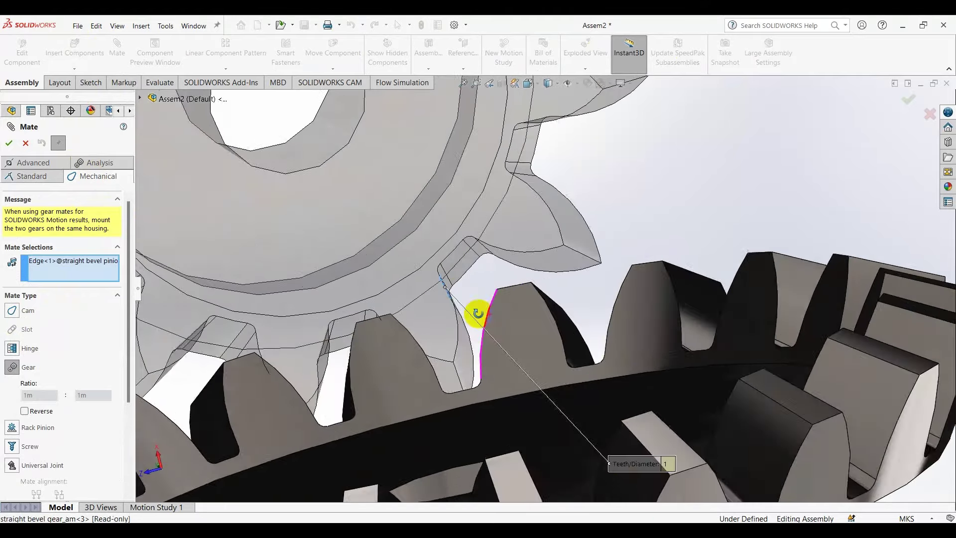
scroll(488, 322, "down", 1)
middle_click_drag(488, 323, 349, 299)
- Clear the wrongly picked edge and select the gear's bore face for the 0.02m : 0.02m ratio
right_click(77, 261)
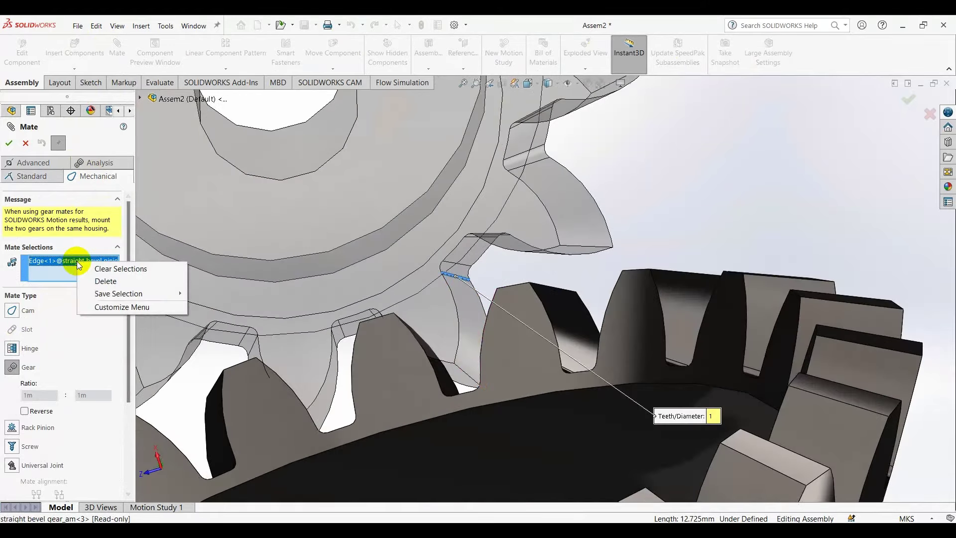
left_click(113, 273)
scroll(291, 312, "up", 6)
middle_click_drag(290, 311, 321, 337)
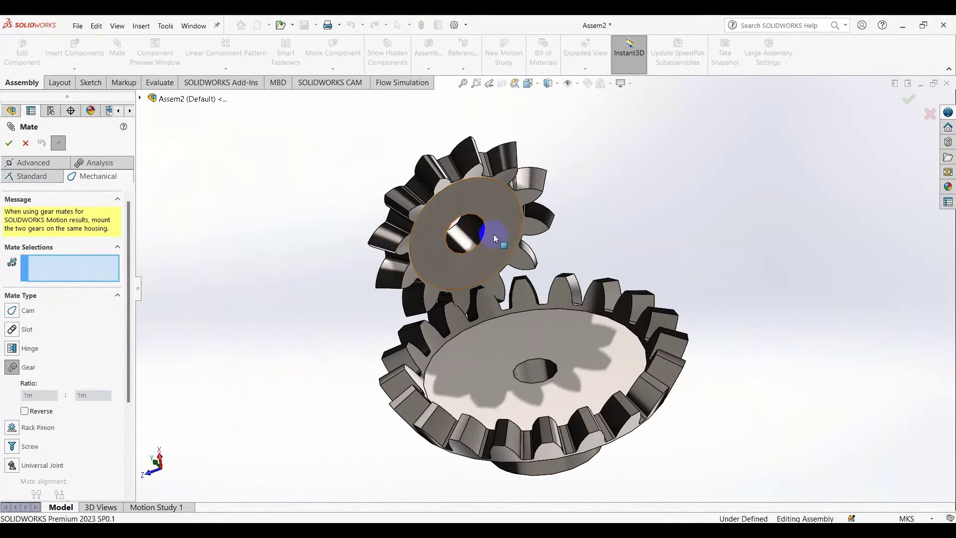
left_click(536, 374)
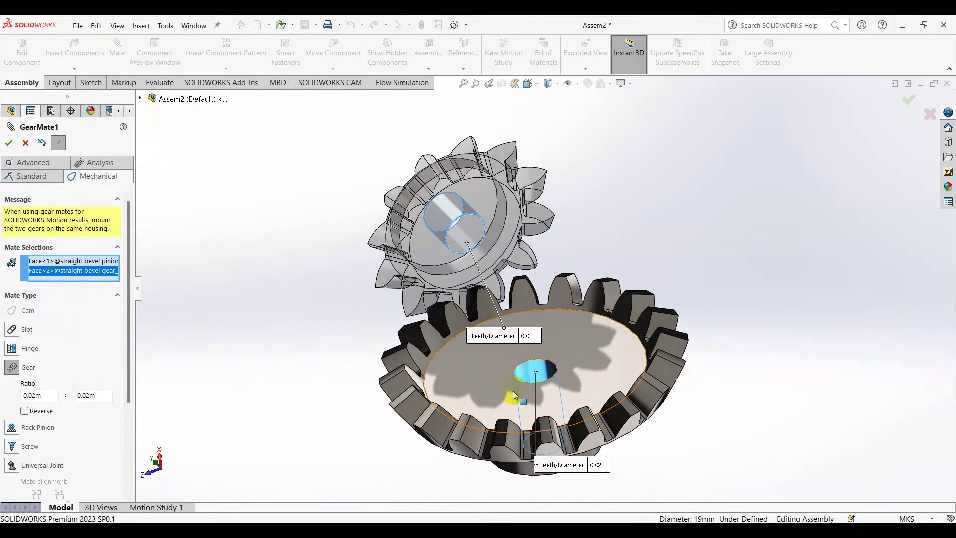
- Accept GearMate1 and turn the pinion to confirm it drives the bevel gear
left_click(8, 143)
mouse_move(364, 260)
middle_mouse_down()
mouse_move(353, 307)
mouse_move(361, 313)
mouse_move(371, 259)
mouse_move(384, 448)
mouse_move(342, 214)
mouse_move(331, 305)
mouse_move(242, 360)
middle_mouse_up()
mouse_move(389, 304)
left_mouse_down()
mouse_move(458, 320)
mouse_move(480, 385)
mouse_move(468, 309)
mouse_move(393, 171)
mouse_move(469, 358)
mouse_move(780, 423)
left_mouse_up()
left_click(920, 427)
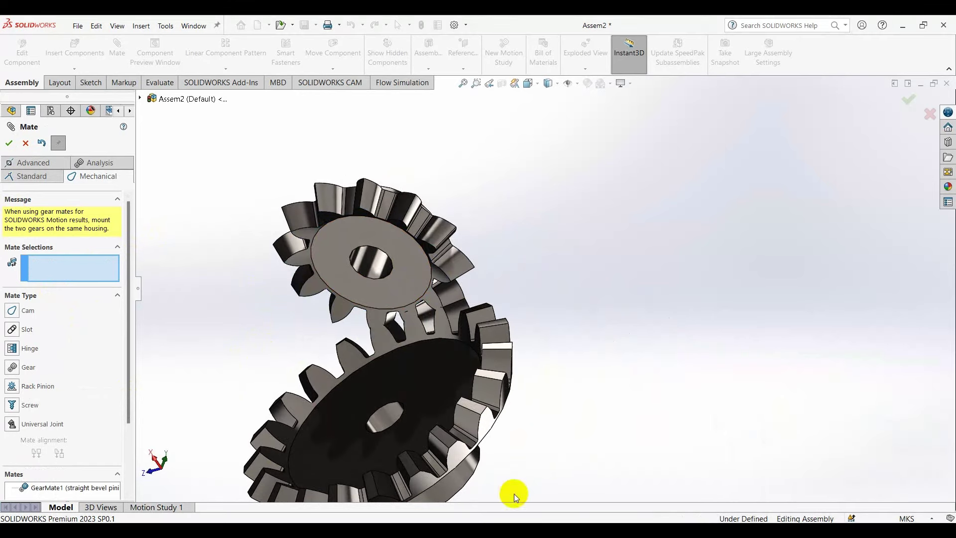
key("Escape")
mouse_move(477, 244)
left_mouse_down()
mouse_move(474, 325)
mouse_move(502, 427)
mouse_move(481, 188)
mouse_move(533, 342)
left_mouse_up()
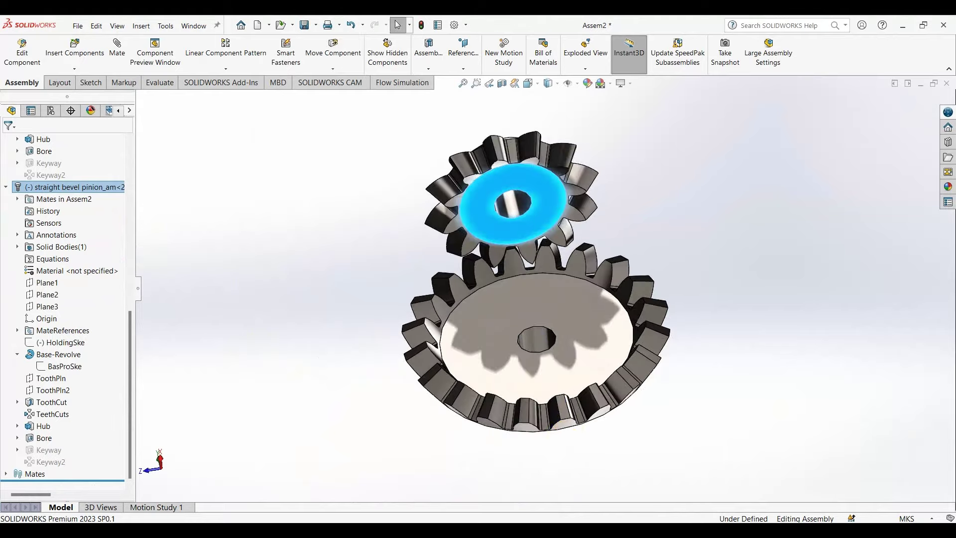